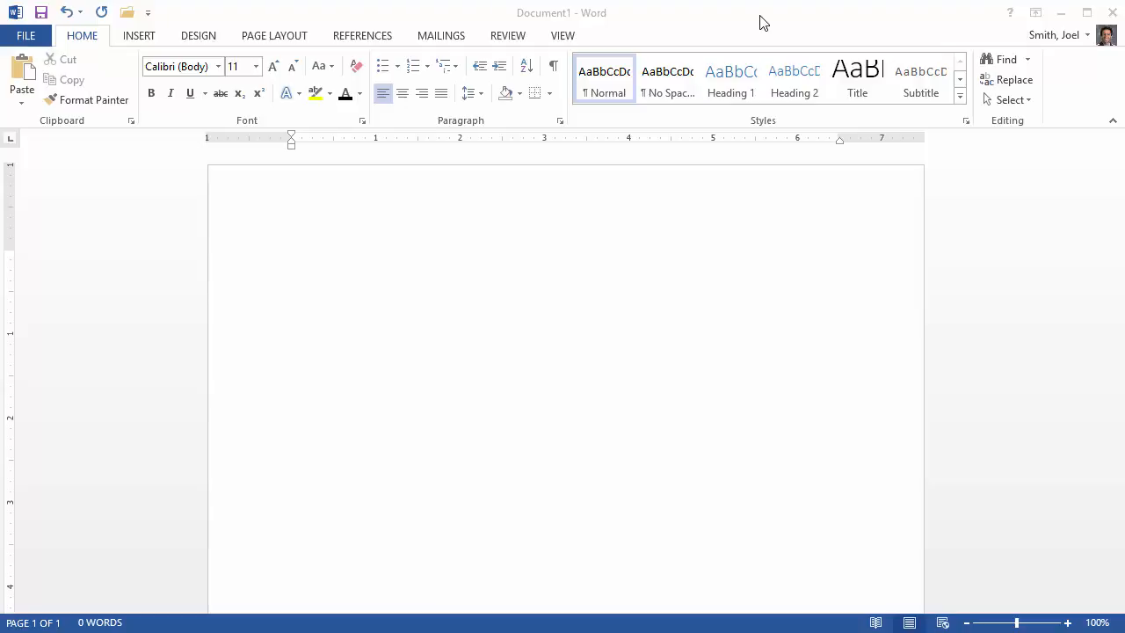
- Show the paragraph formatting marks in the blank document and check that the ruler is displayed
{"action": "left_click", "coordinate": [540, 267]}
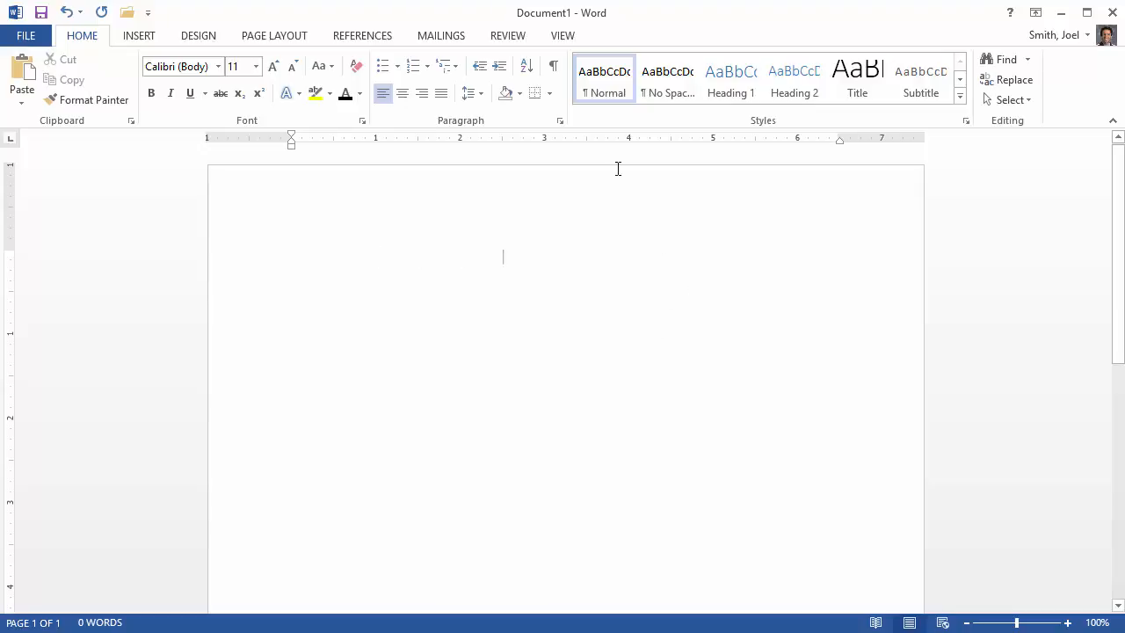
{"action": "left_click", "coordinate": [555, 68]}
{"action": "key", "text": "BackSpace"}
{"action": "key", "text": "BackSpace"}
{"action": "key", "text": "BackSpace"}
{"action": "key", "text": "BackSpace"}
{"action": "key", "text": "BackSpace"}
{"action": "left_click", "coordinate": [554, 69]}
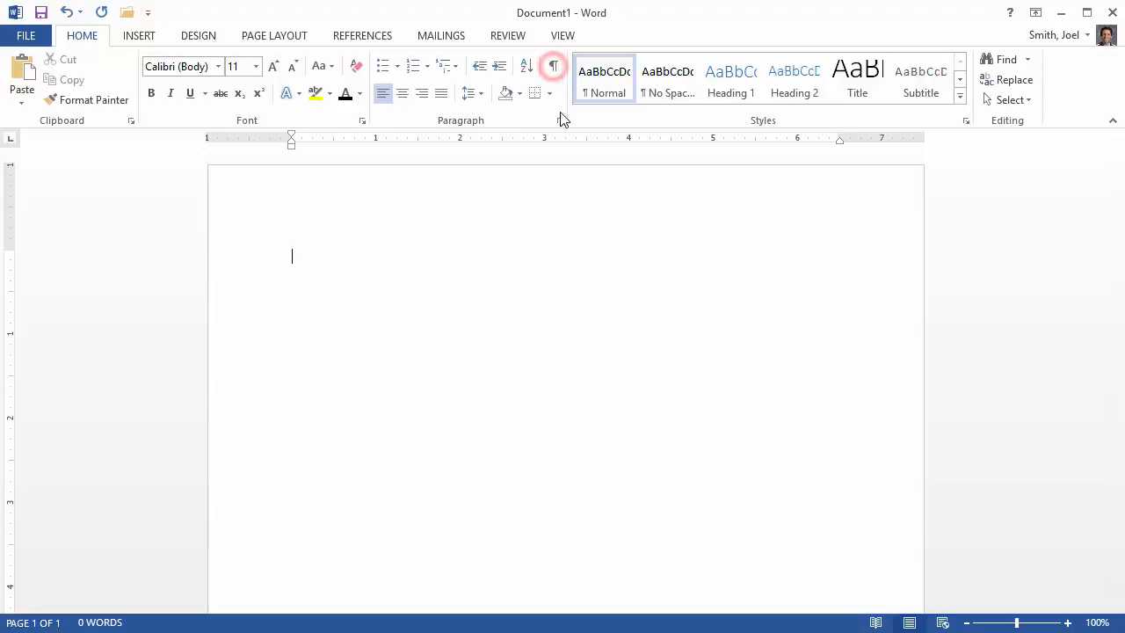
{"action": "left_click", "coordinate": [554, 67]}
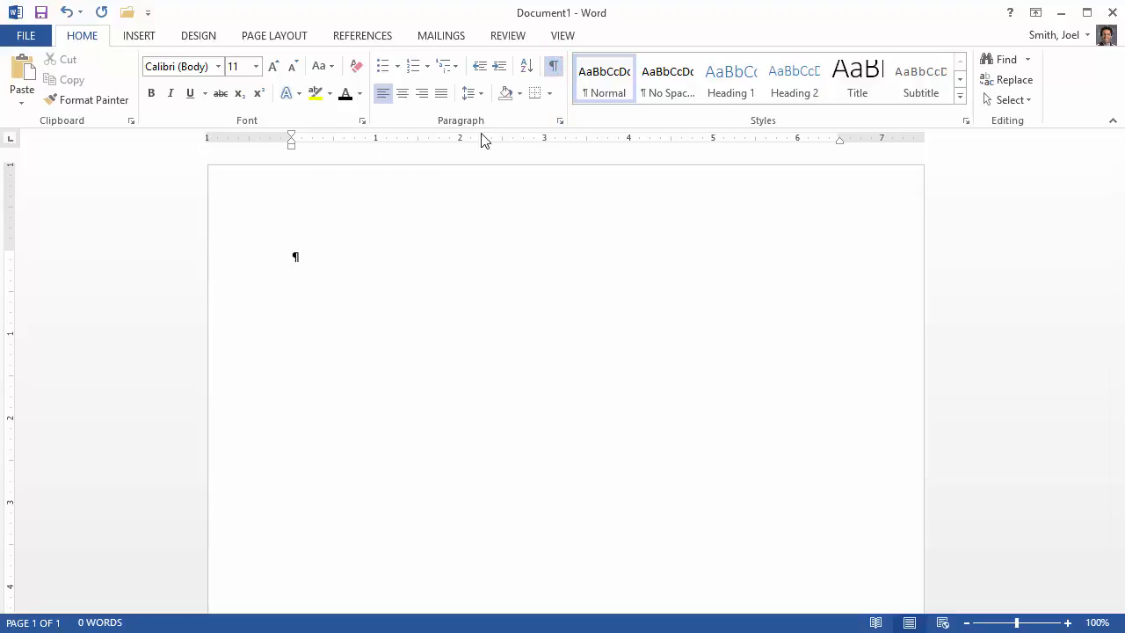
{"action": "left_click", "coordinate": [563, 37]}
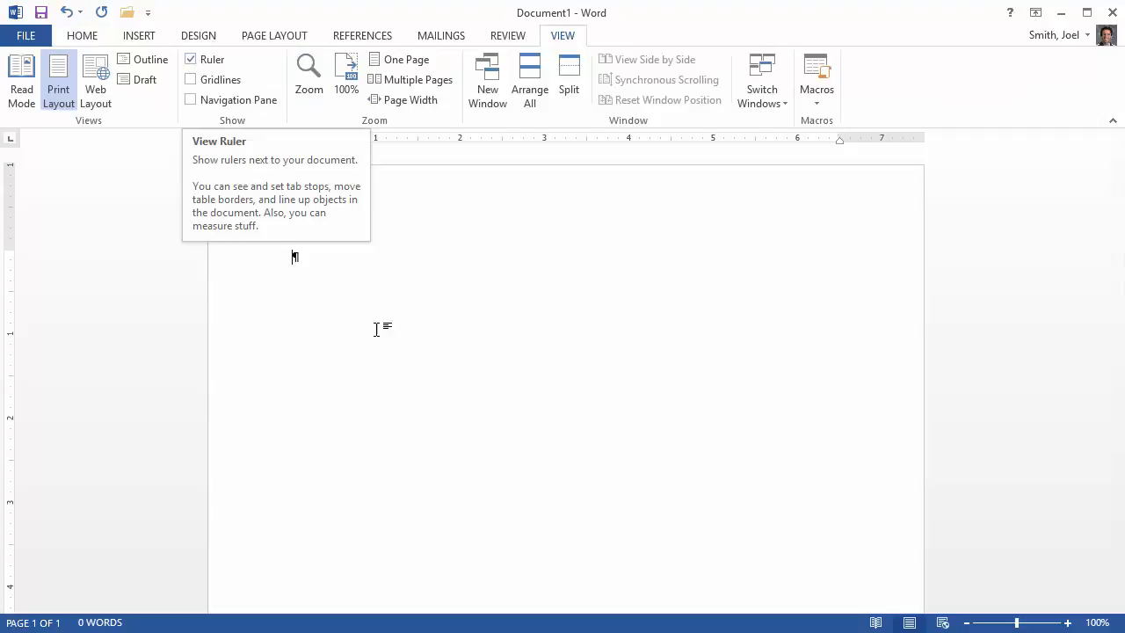
{"action": "left_click", "coordinate": [81, 35]}
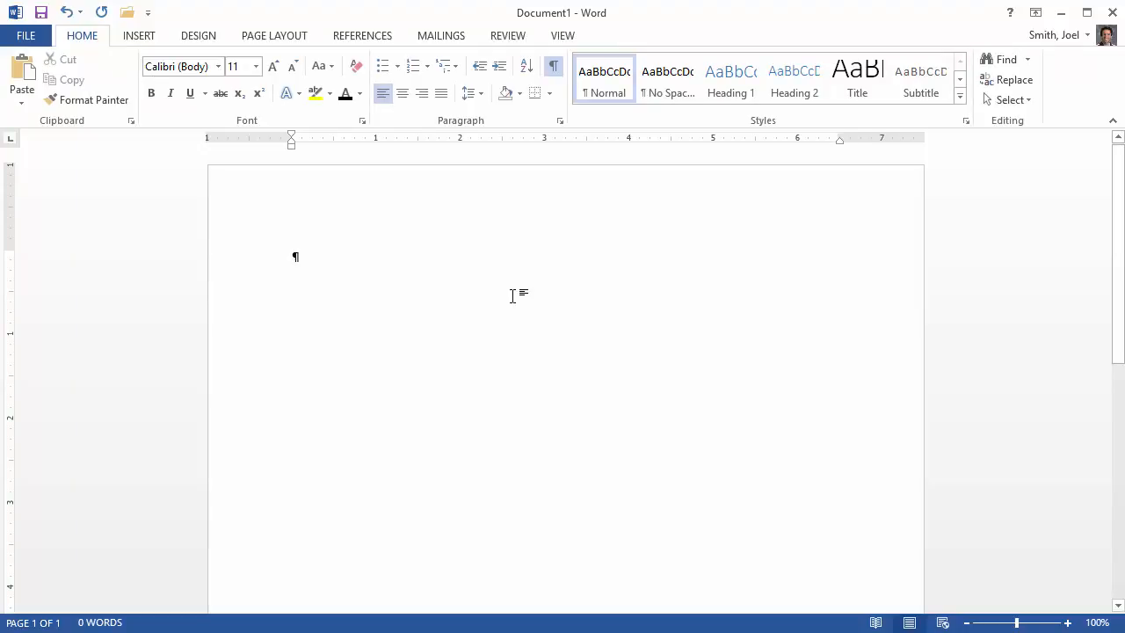
- Enter the heading lines BLUE YONDER AIRLINES and Expense Report, followed by an empty line
{"action": "key", "text": "Right"}
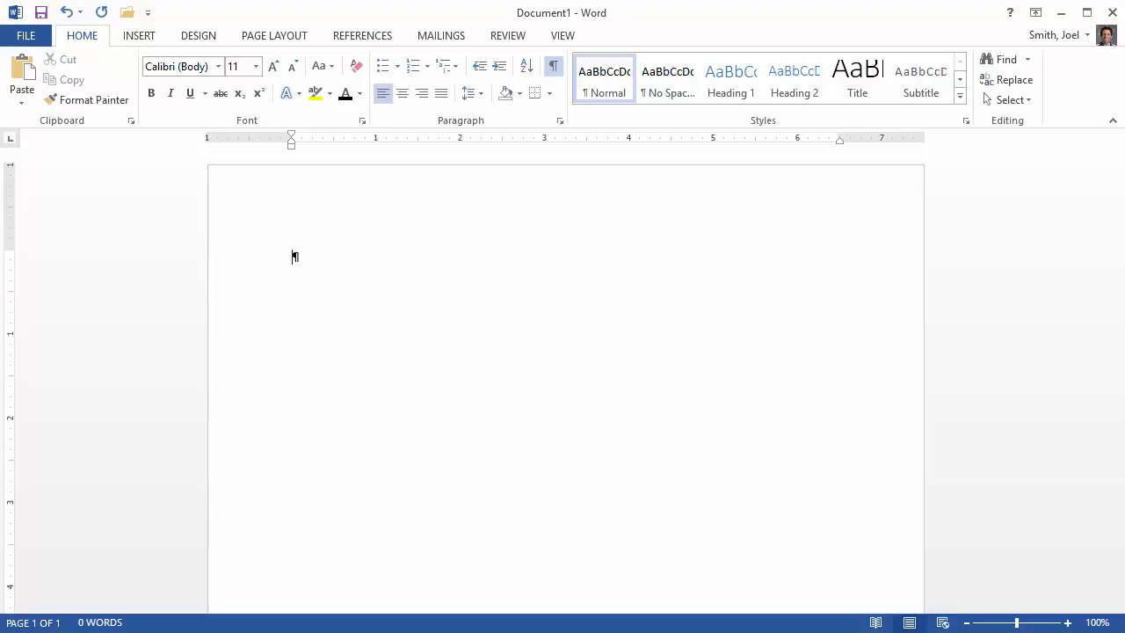
{"action": "type", "text": "BLUE: YONDER AIRLINES"}
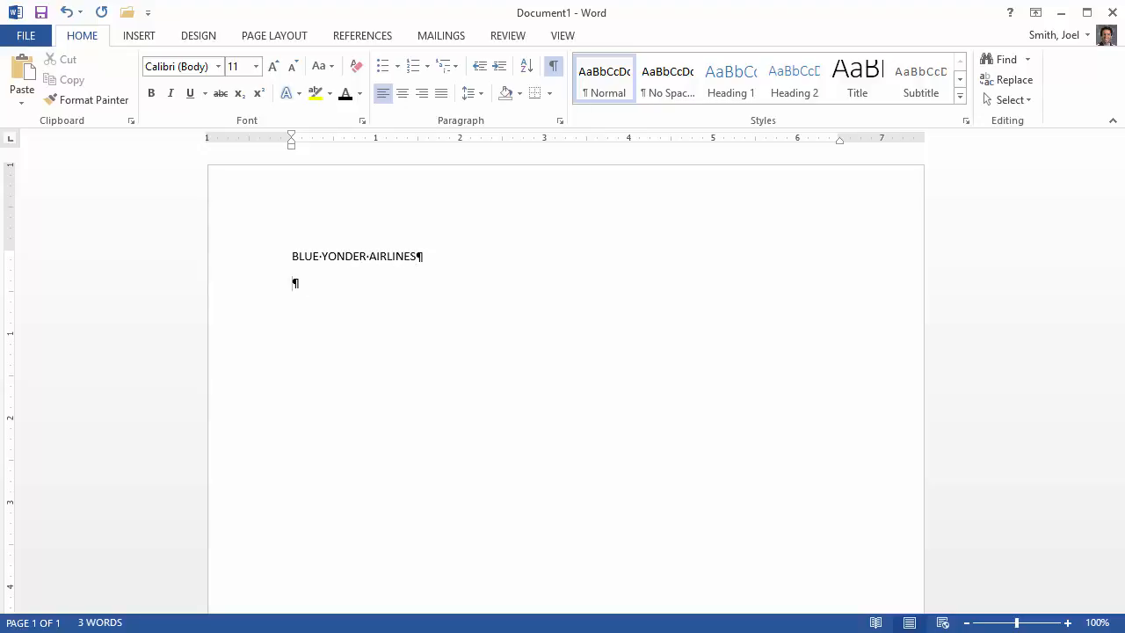
{"action": "type", "text": "Expense Report"}
{"action": "key", "text": "ctrl+i"}
{"action": "left_click", "coordinate": [361, 121]}
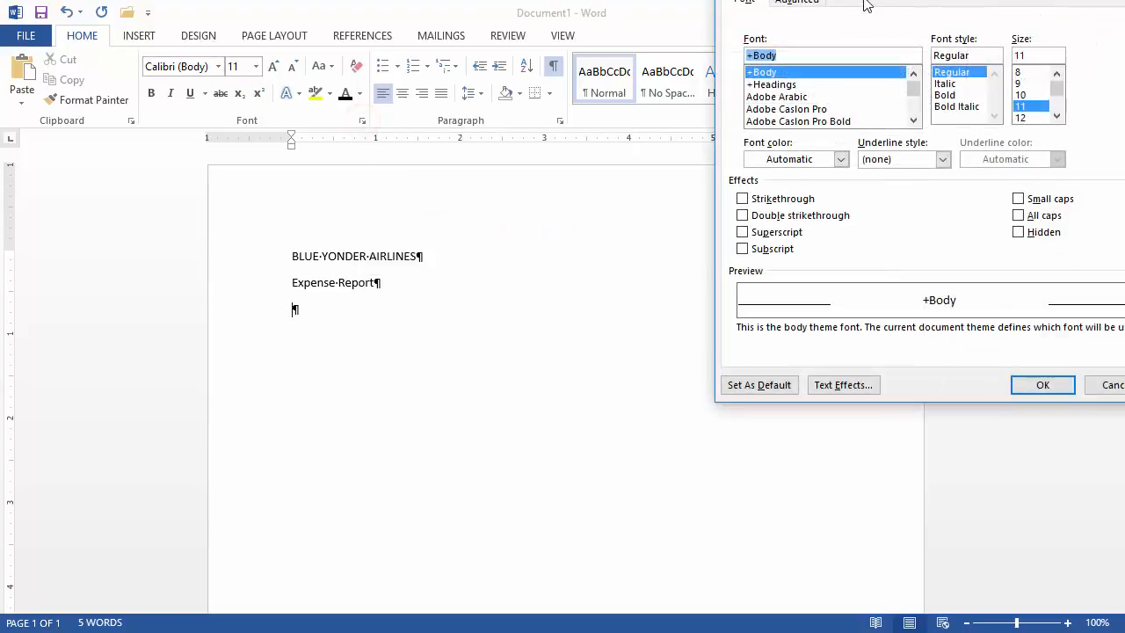
{"action": "left_click_drag", "start_coordinate": [880, 0], "coordinate": [526, 109]}
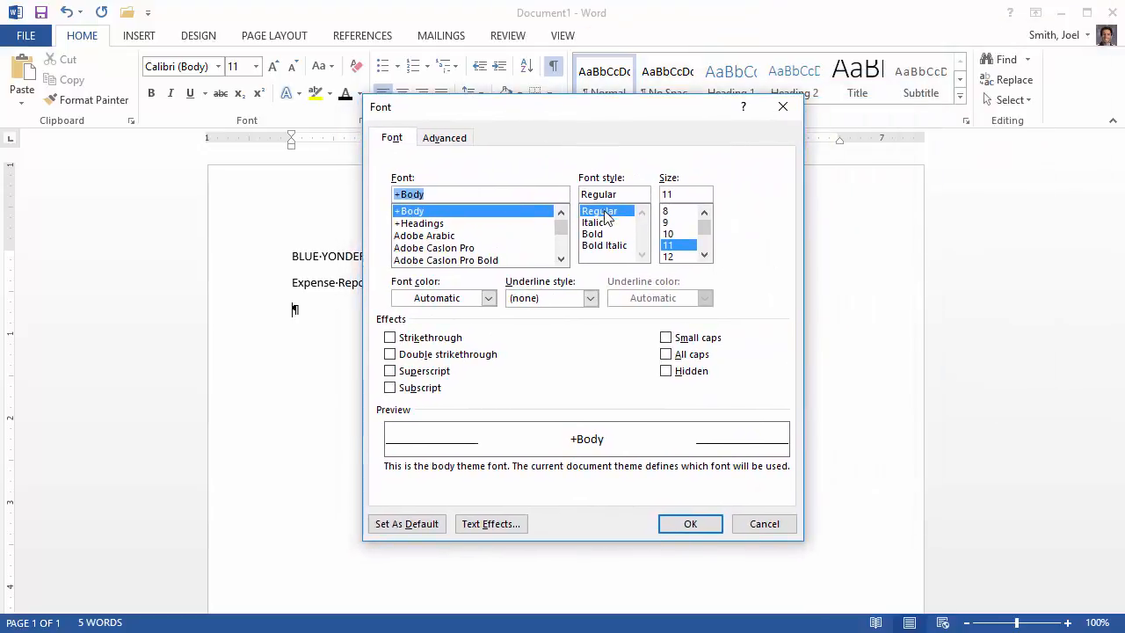
{"action": "left_click", "coordinate": [783, 106]}
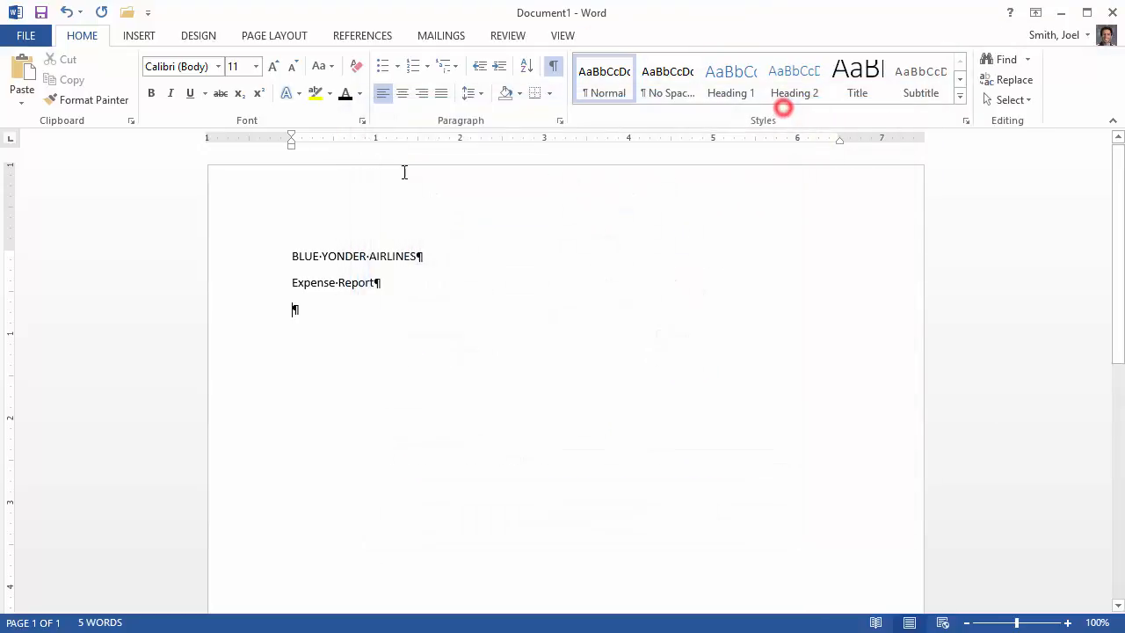
- Set a center-aligned tab stop at 2" for the empty line below Expense Report
{"action": "left_click", "coordinate": [561, 125]}
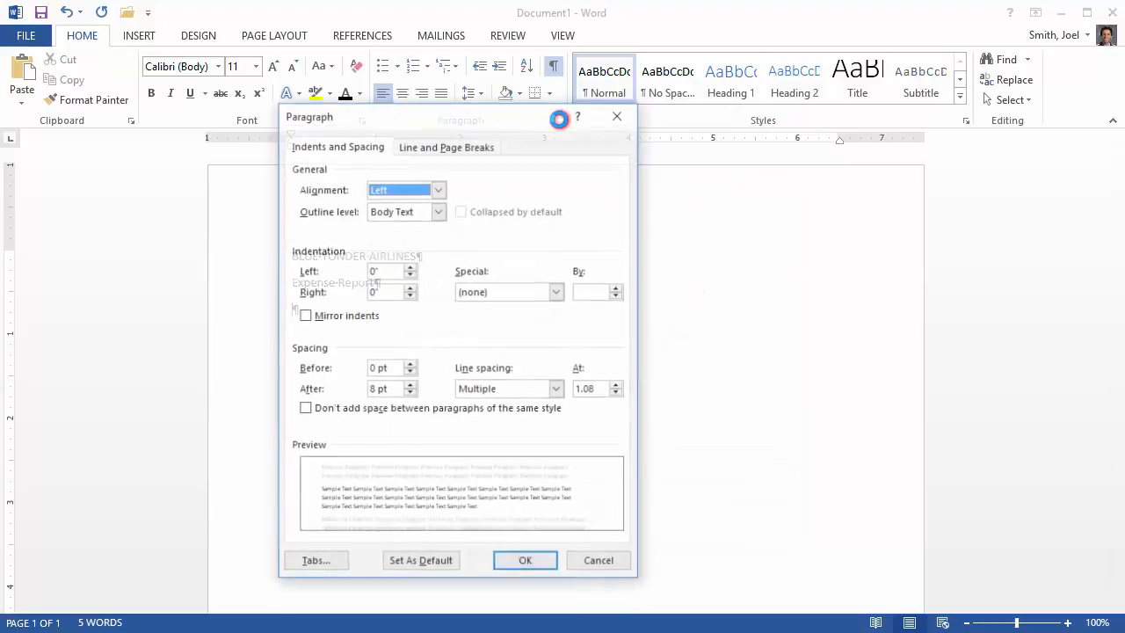
{"action": "left_click_drag", "start_coordinate": [519, 117], "coordinate": [564, 94]}
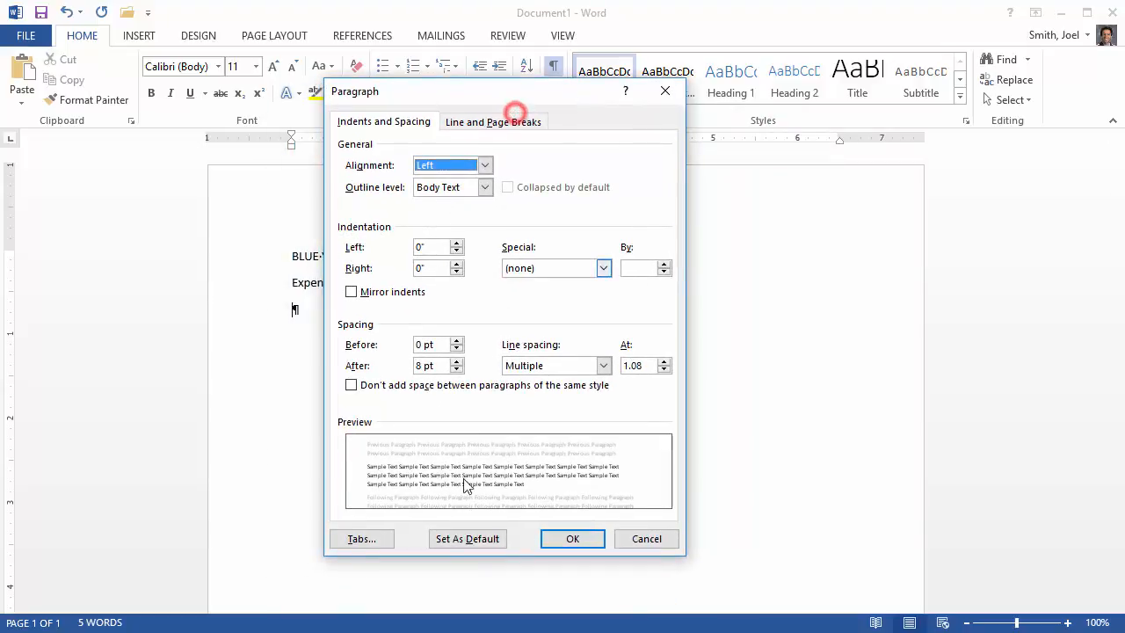
{"action": "left_click", "coordinate": [358, 540]}
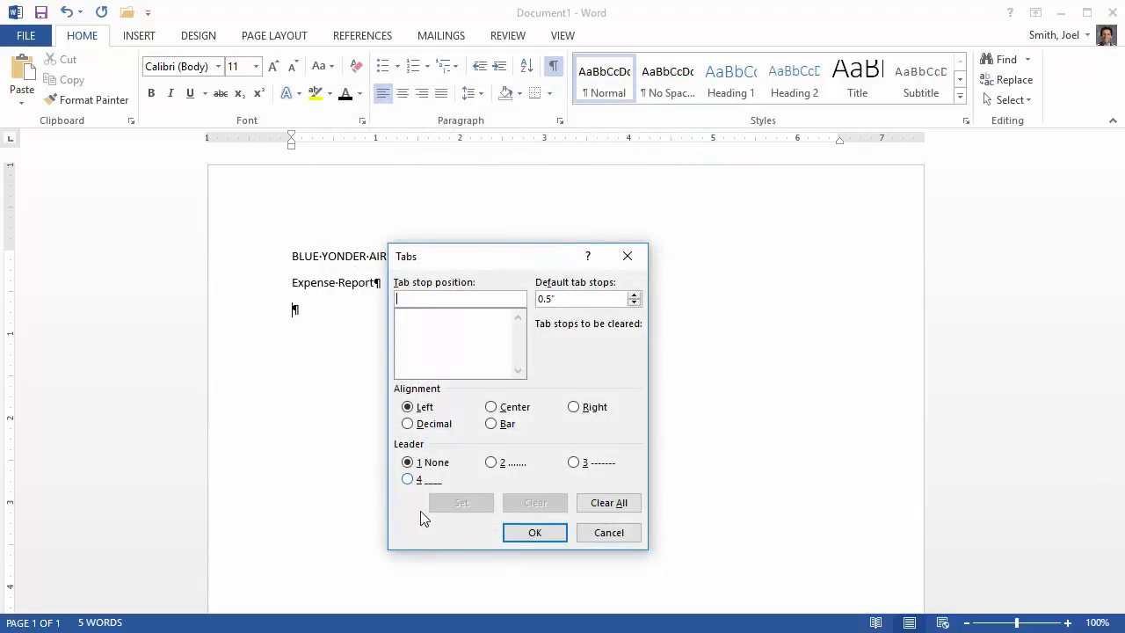
{"action": "left_click_drag", "start_coordinate": [503, 251], "coordinate": [555, 234]}
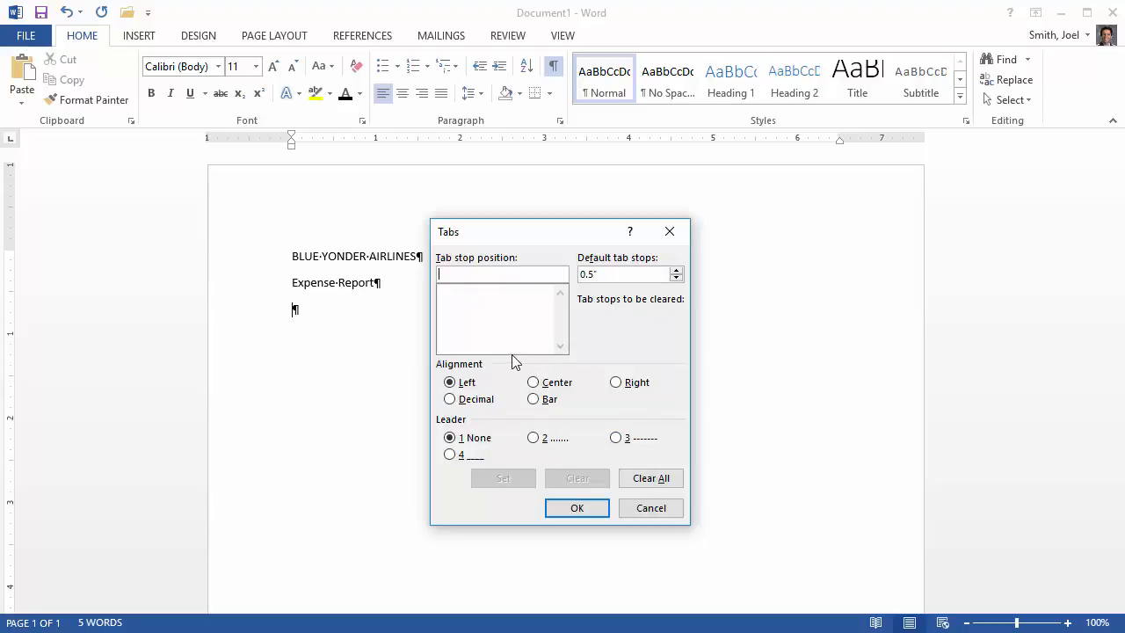
{"action": "type", "text": "2"}
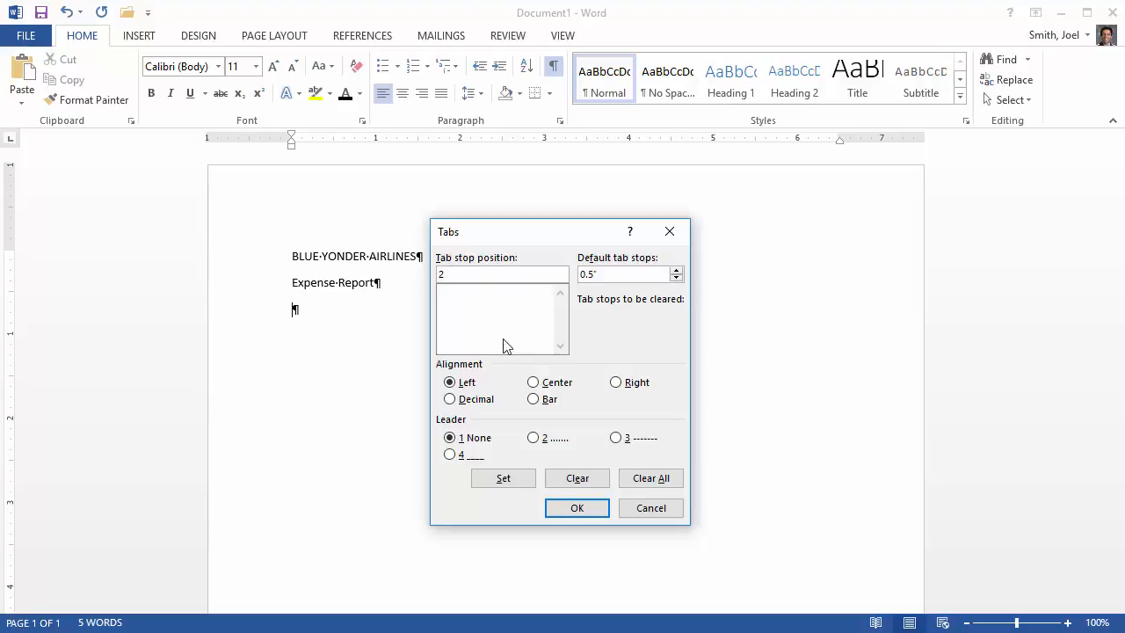
{"action": "left_click", "coordinate": [533, 383]}
{"action": "left_click", "coordinate": [510, 479]}
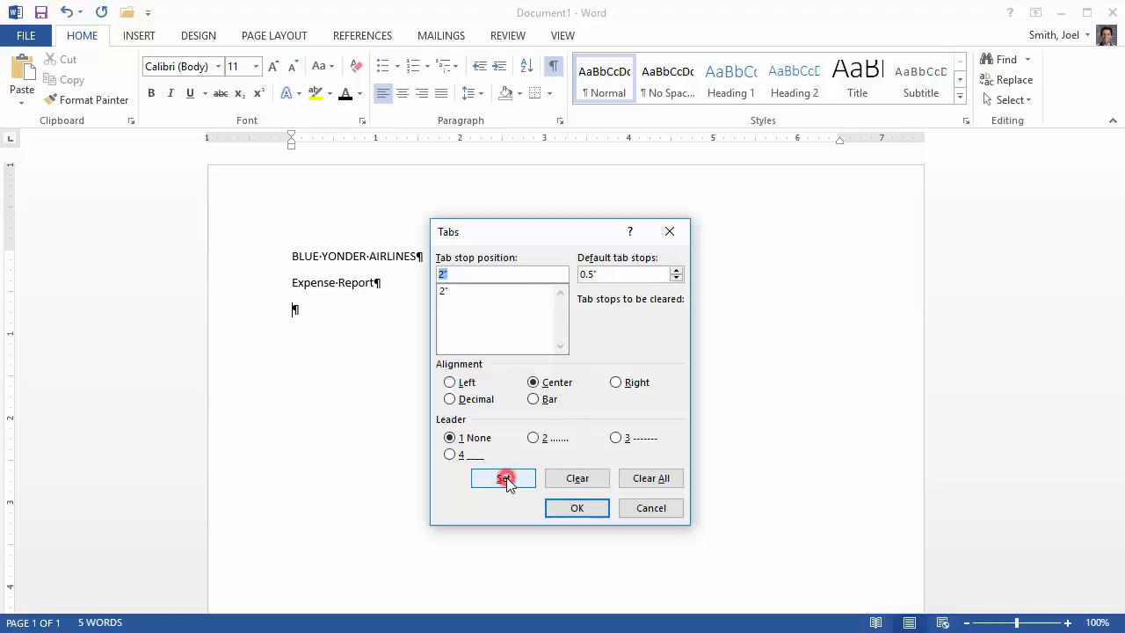
- Add center tab stops at 3", 4" and 5" to the same line and apply the tab settings
{"action": "type", "text": "3"}
{"action": "left_click", "coordinate": [504, 479]}
{"action": "type", "text": "4"}
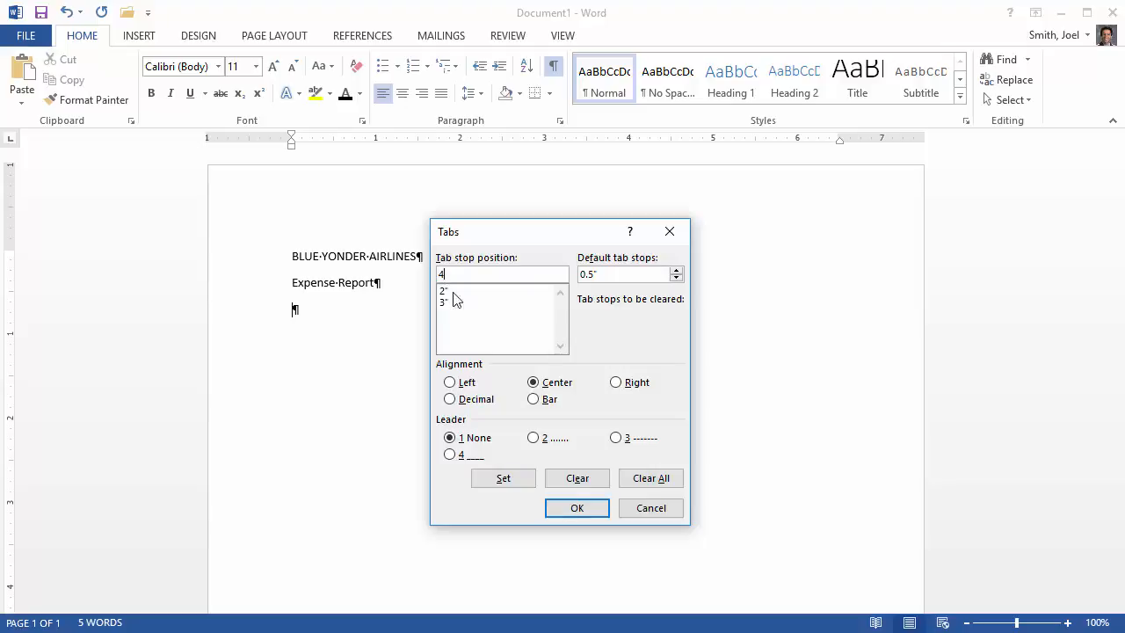
{"action": "left_click", "coordinate": [514, 483]}
{"action": "type", "text": "5"}
{"action": "left_click", "coordinate": [513, 483]}
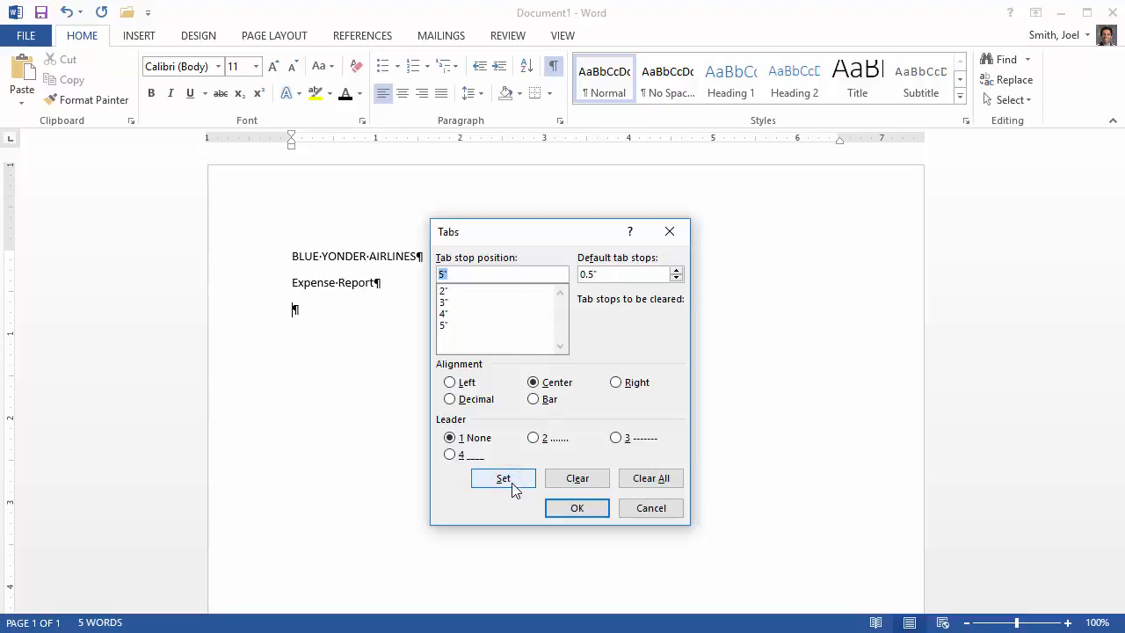
{"action": "left_click", "coordinate": [578, 508]}
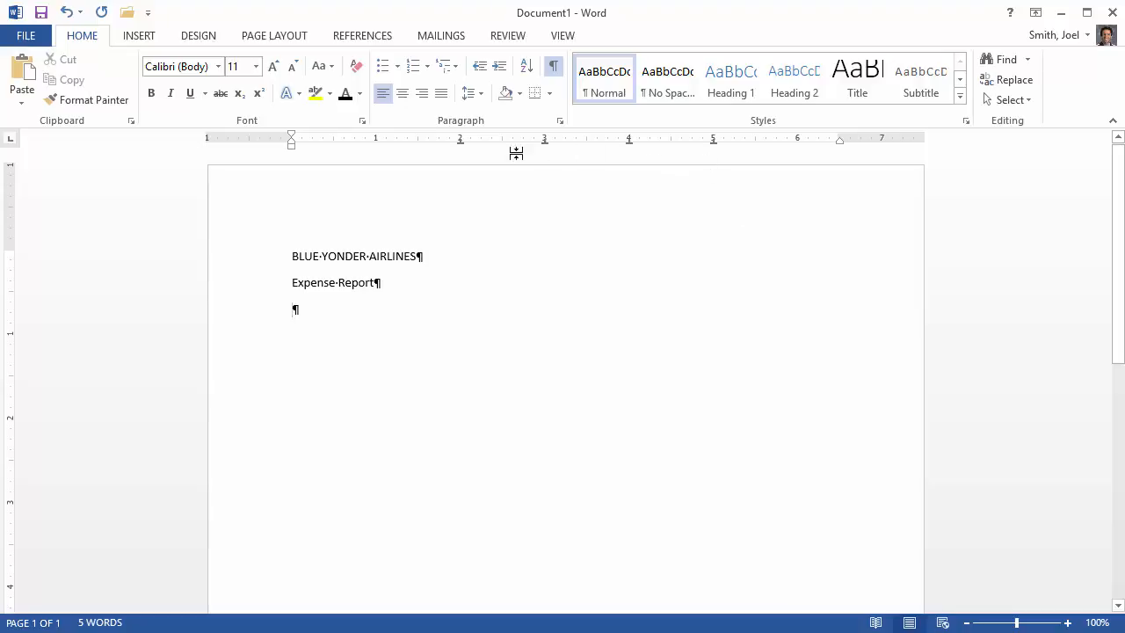
- Enter the year headings 2009, 2010, 2011 and 2012 at the four tab stops, followed by an empty line
{"action": "double_click", "coordinate": [462, 309]}
{"action": "type", "text": "2009"}
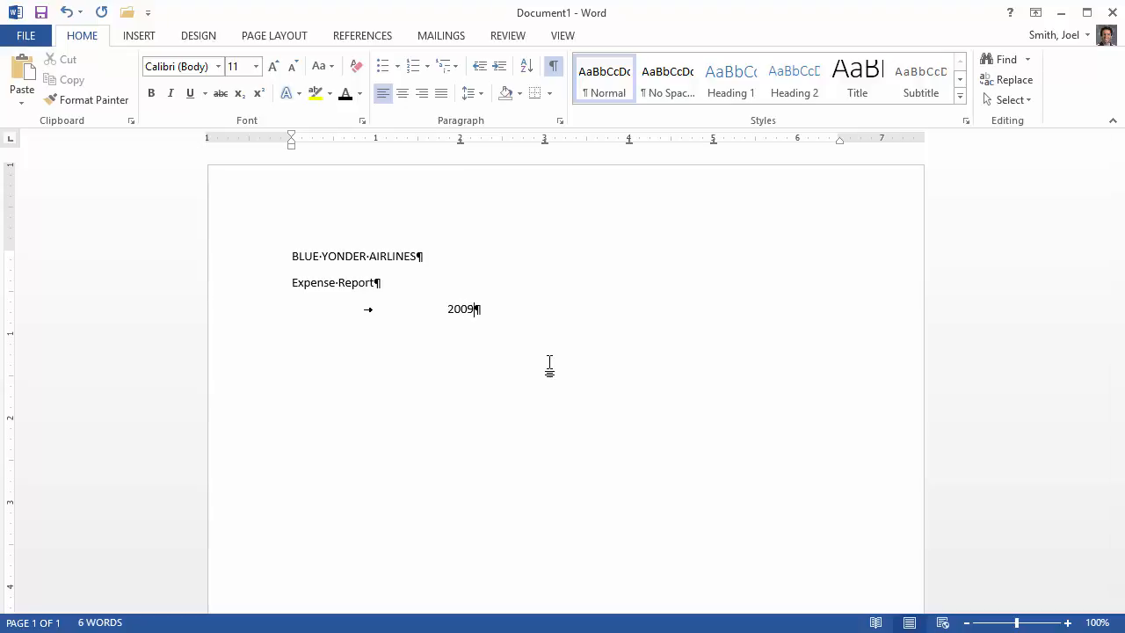
{"action": "key", "text": "Tab"}
{"action": "type", "text": "2010"}
{"action": "key", "text": "Tab"}
{"action": "type", "text": "2011"}
{"action": "key", "text": "Tab"}
{"action": "type", "text": "2012"}
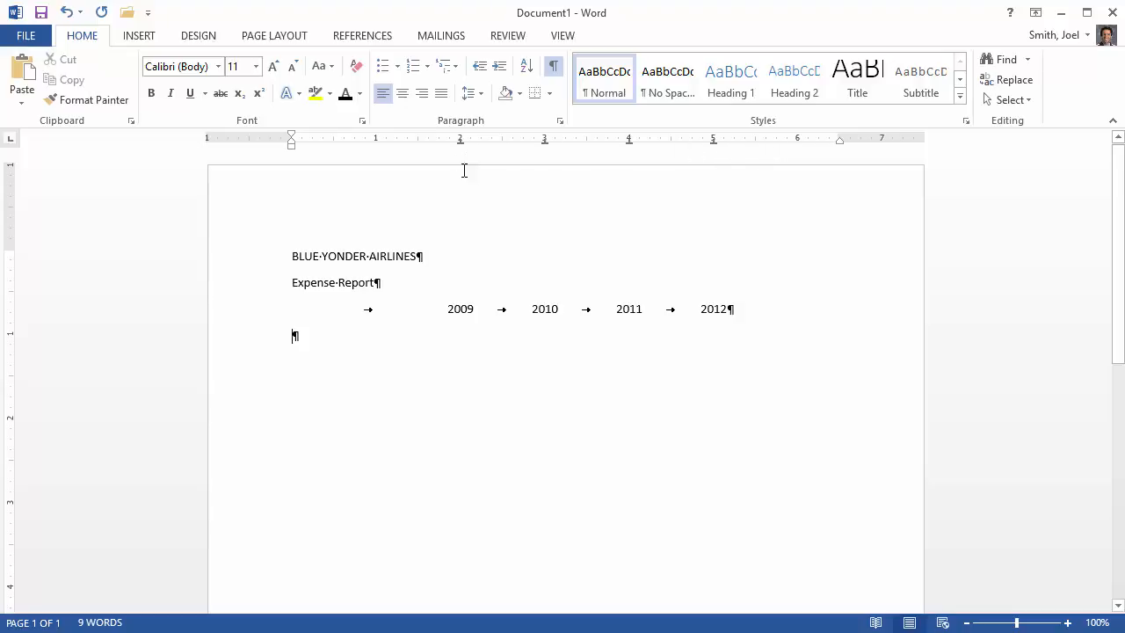
- Remove the 2" center tab stop from the empty line below the years, along with a stray left tab stop placed at about 2.2"
{"action": "left_click_drag", "start_coordinate": [460, 144], "coordinate": [463, 170]}
{"action": "left_click", "coordinate": [473, 140]}
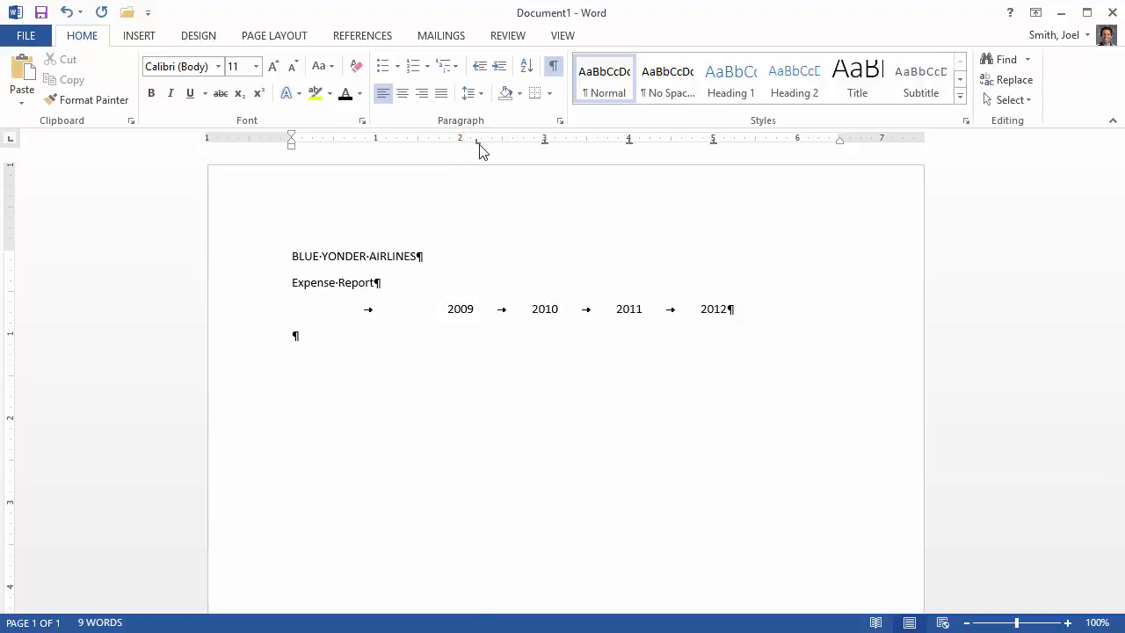
{"action": "left_click_drag", "start_coordinate": [477, 143], "coordinate": [474, 166]}
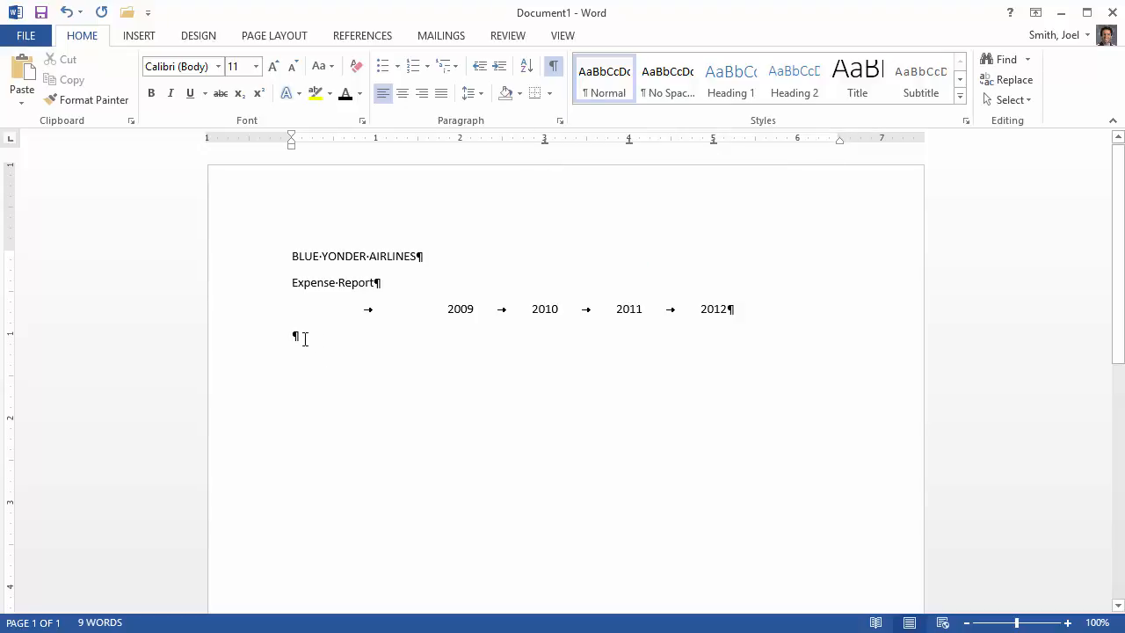
- Clear all tab stops from the line below the years and set a decimal tab stop at 2"
{"action": "left_click", "coordinate": [559, 120]}
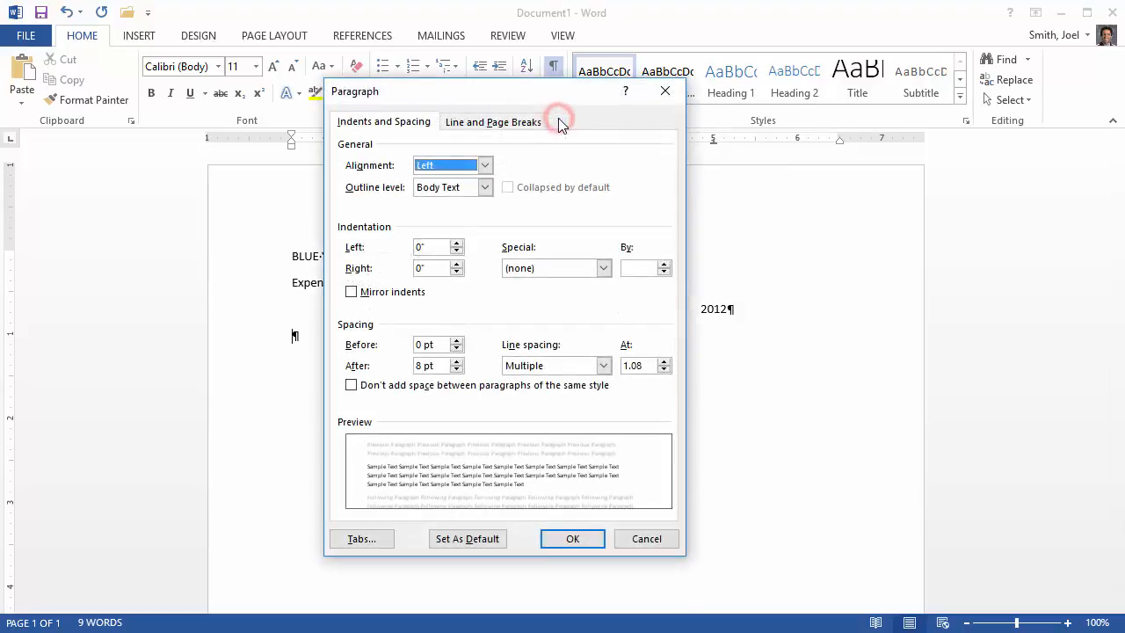
{"action": "left_click", "coordinate": [379, 534]}
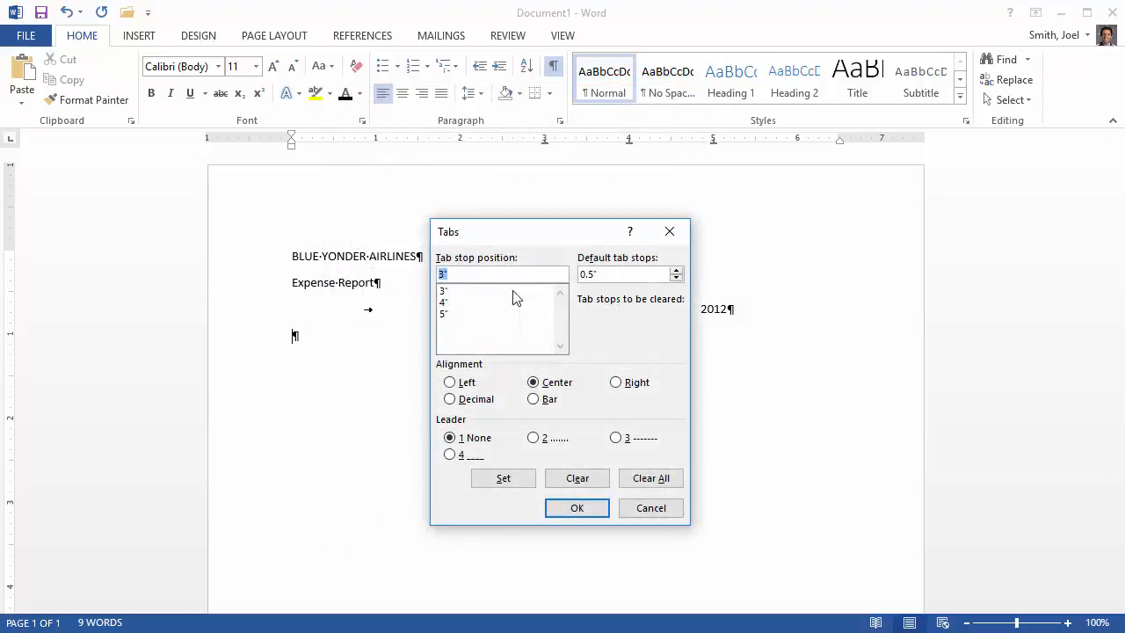
{"action": "left_click", "coordinate": [661, 480]}
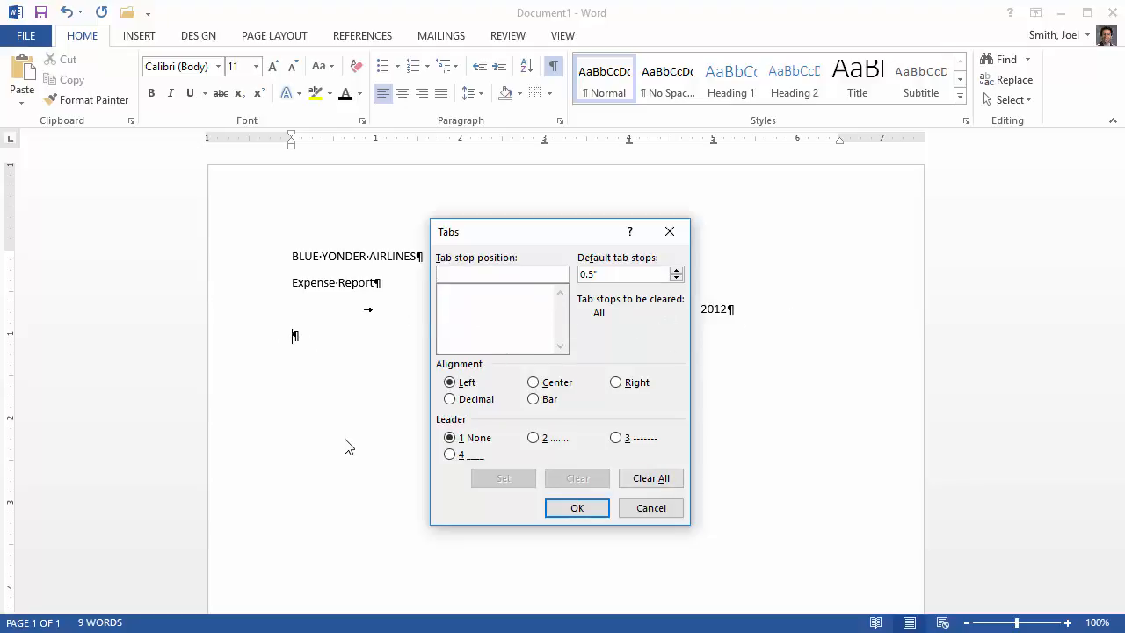
{"action": "left_click", "coordinate": [490, 272]}
{"action": "type", "text": "2"}
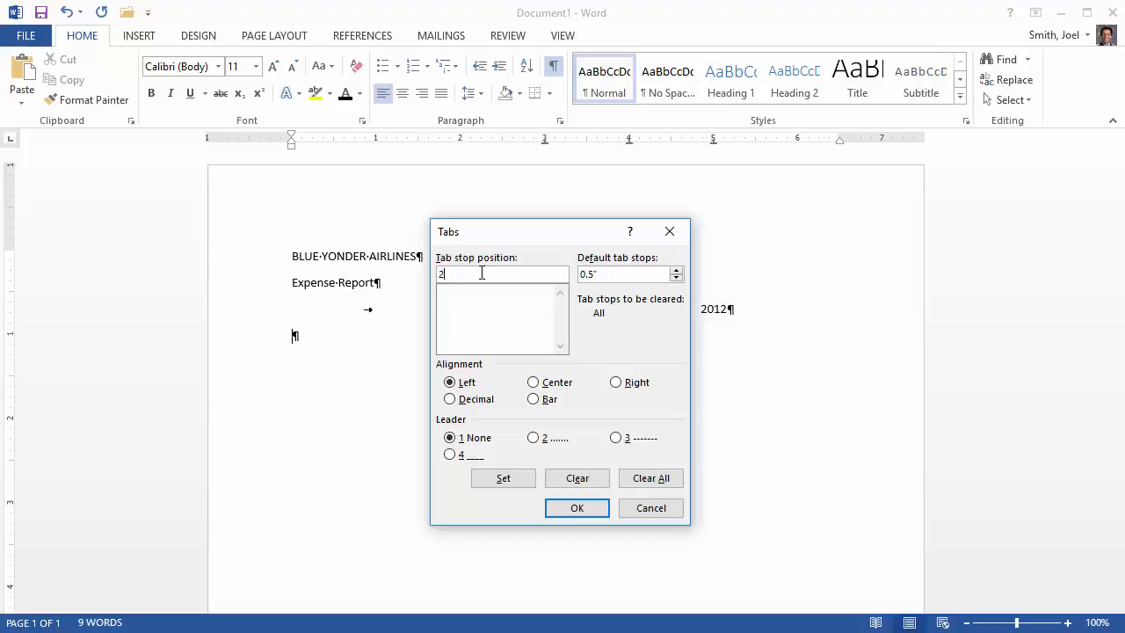
{"action": "left_click", "coordinate": [451, 400]}
{"action": "left_click", "coordinate": [519, 483]}
- Add decimal tab stops at 3", 4" and 5" to the line below the years and apply them
{"action": "type", "text": "3"}
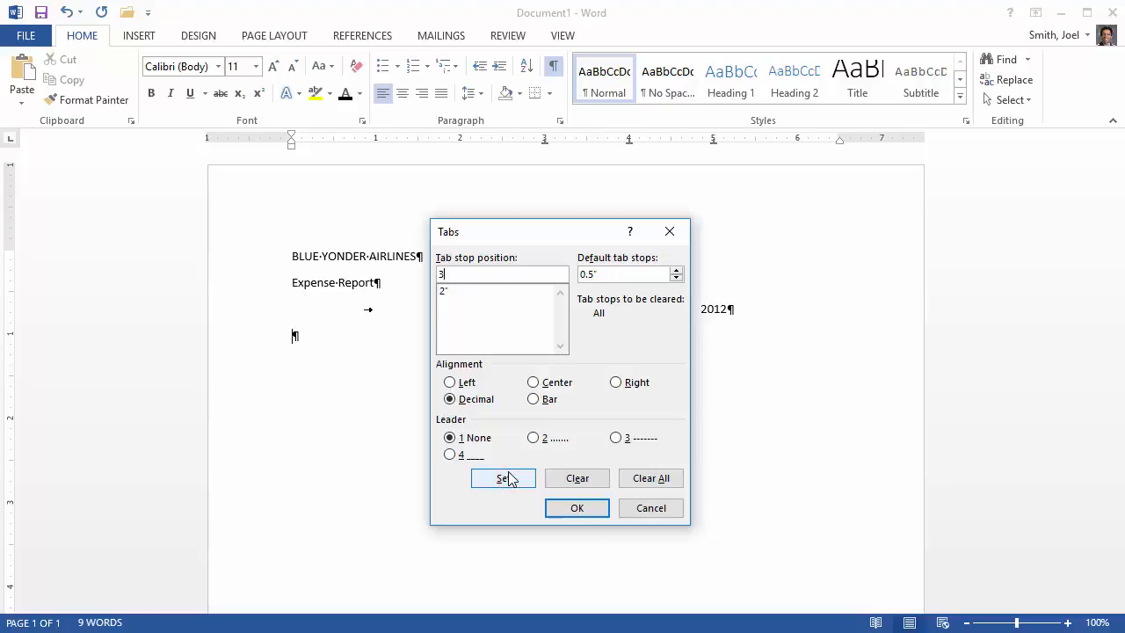
{"action": "left_click", "coordinate": [499, 482]}
{"action": "type", "text": "4"}
{"action": "left_click", "coordinate": [505, 482]}
{"action": "type", "text": "5"}
{"action": "left_click", "coordinate": [506, 485]}
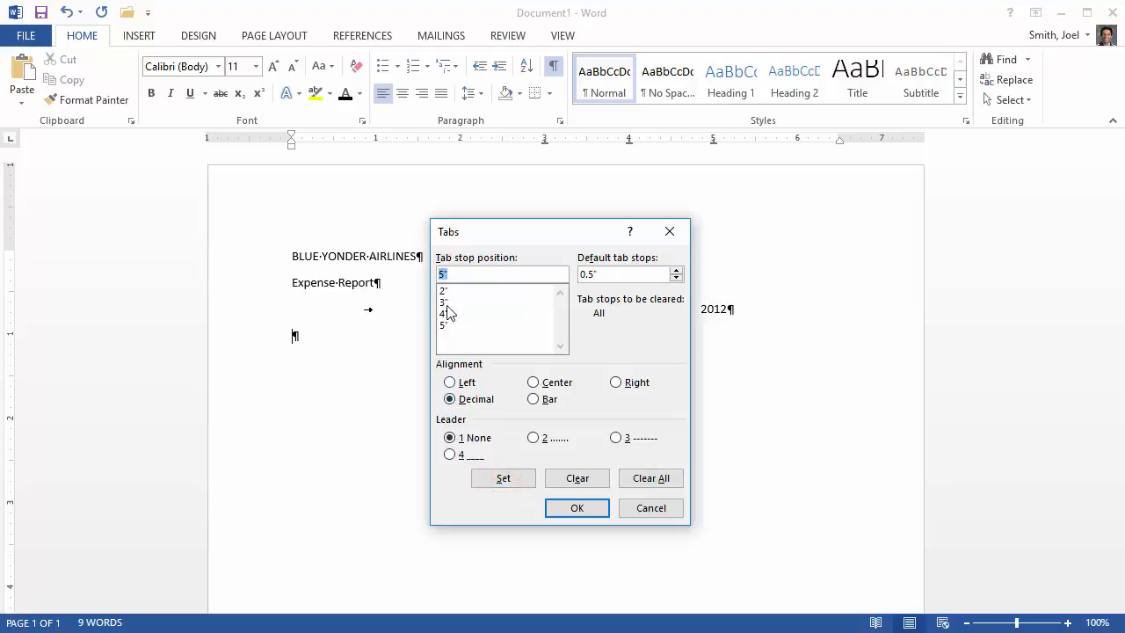
{"action": "left_click", "coordinate": [577, 510]}
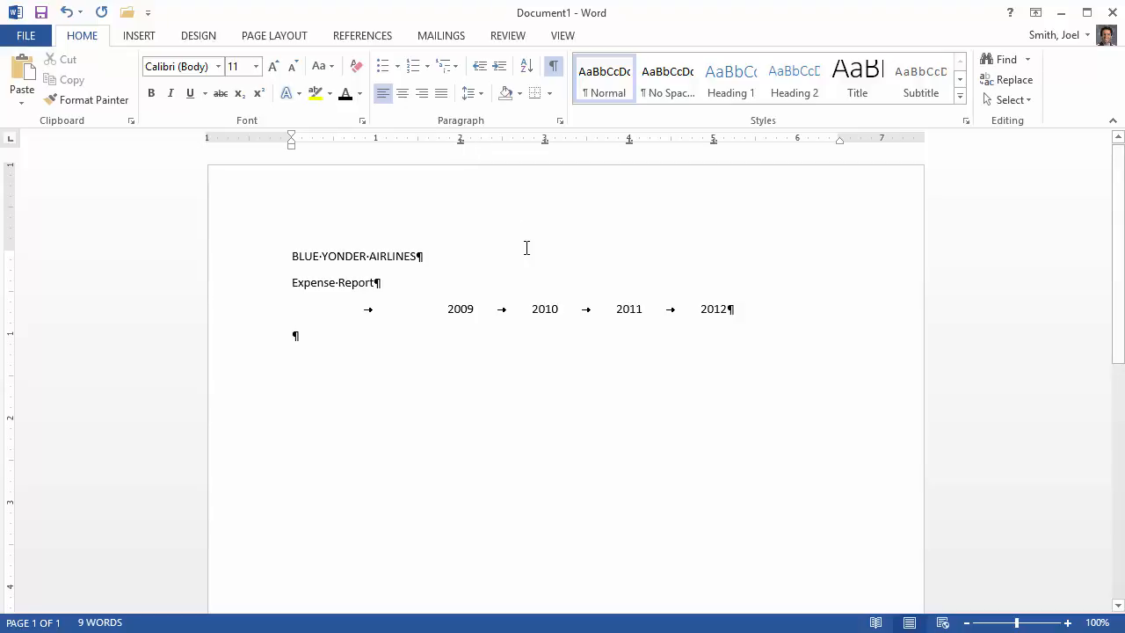
- Enter the row label Corporate Contracts on the line below the years
{"action": "key", "text": "Tab"}
{"action": "key", "text": "BackSpace"}
{"action": "type", "text": "Cor"}
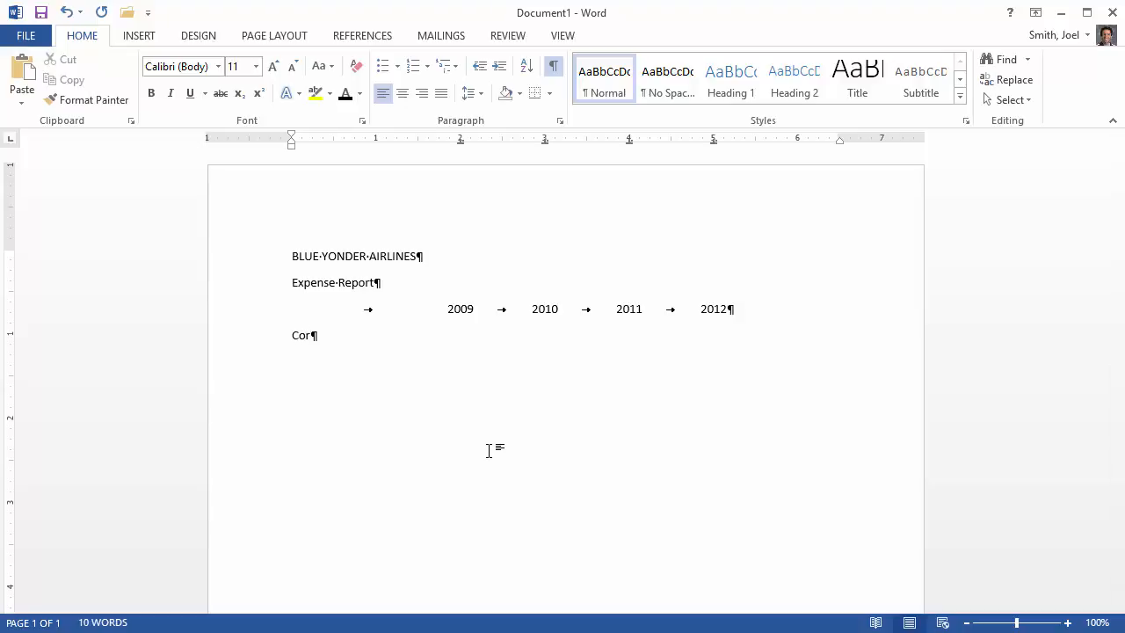
{"action": "type", "text": "porate Contracts"}
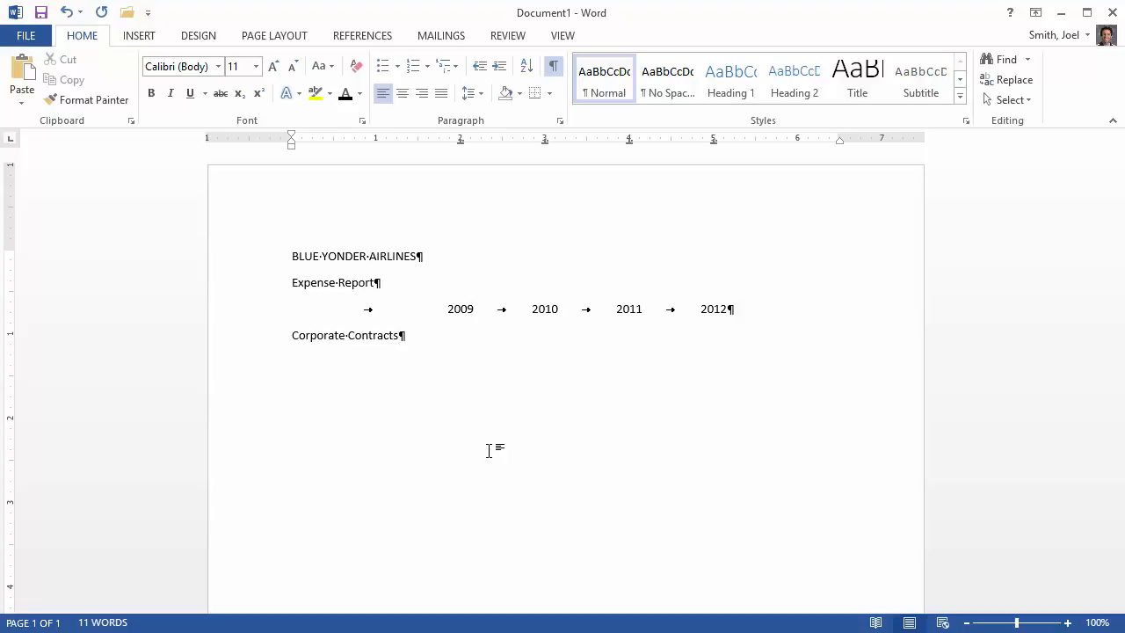
- Enter the Corporate Contracts amounts $316.00 for 2009 and $396.00 for 2010 at their decimal tab stops
{"action": "key", "text": "Tab"}
{"action": "type", "text": "316.00"}
{"action": "key", "text": "Tab"}
{"action": "type", "text": "$396.00"}
- Enter the Corporate Contracts amounts $368.00 for 2011 and $393.00 for 2012, followed by an empty line
{"action": "key", "text": "Tab"}
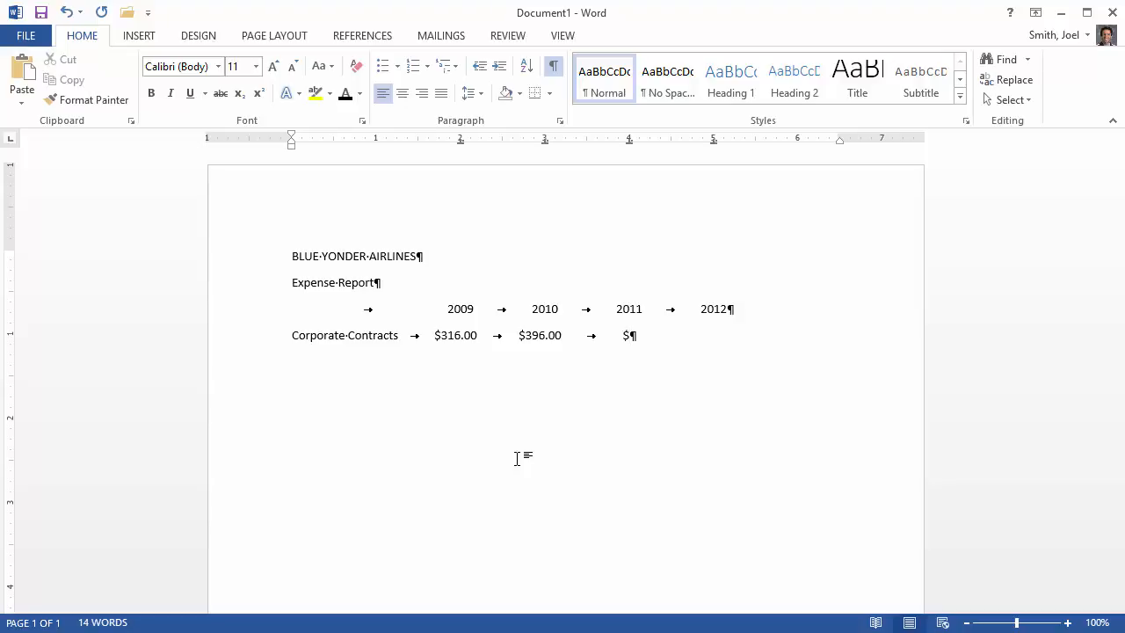
{"action": "type", "text": "$368.00"}
{"action": "key", "text": "Tab"}
{"action": "type", "text": "393"}
{"action": "key", "text": "BackSpace"}
{"action": "key", "text": "BackSpace"}
{"action": "key", "text": "BackSpace"}
{"action": "key", "text": "BackSpace"}
{"action": "type", "text": "393.00"}
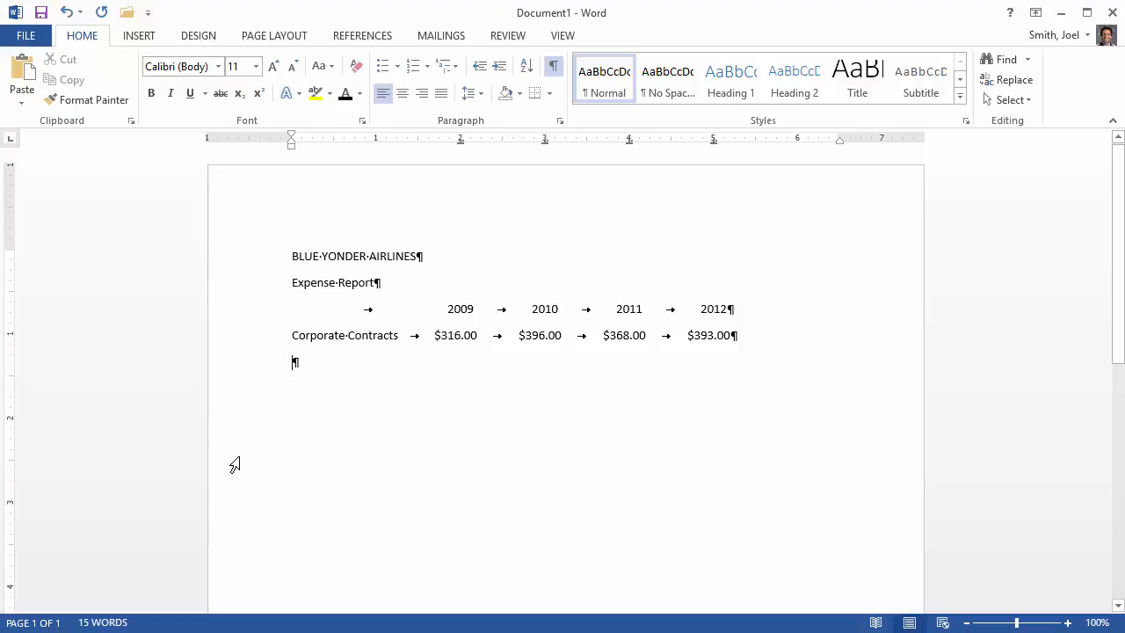
{"action": "left_click_drag", "start_coordinate": [0, 229], "coordinate": [627, 0]}
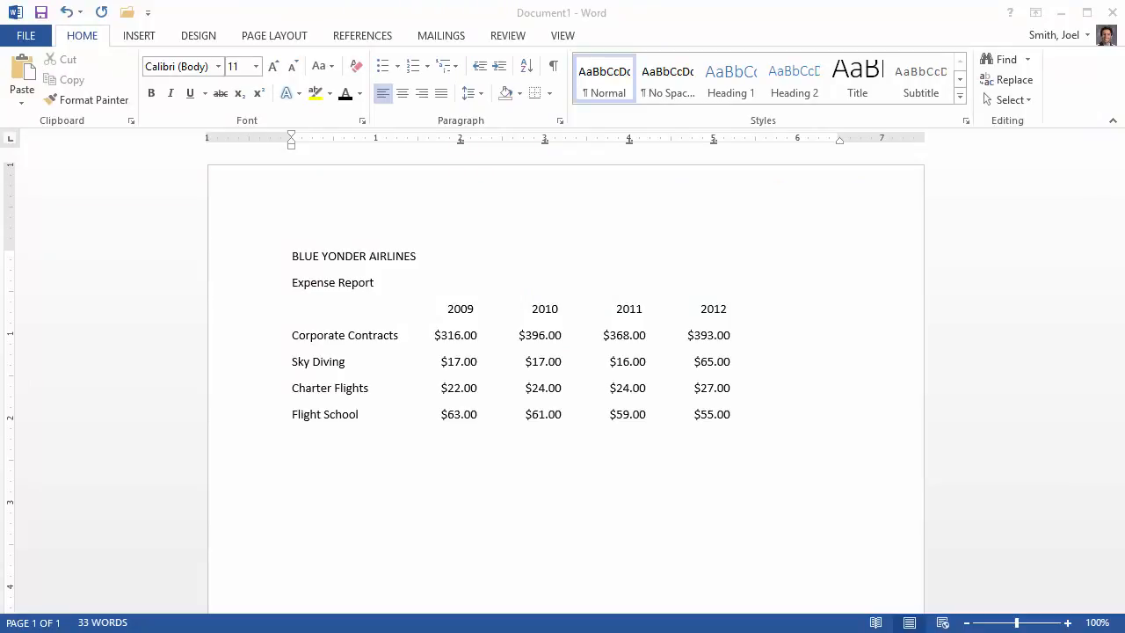
- Center the title line BLUE YONDER AIRLINES
{"action": "left_click", "coordinate": [408, 261]}
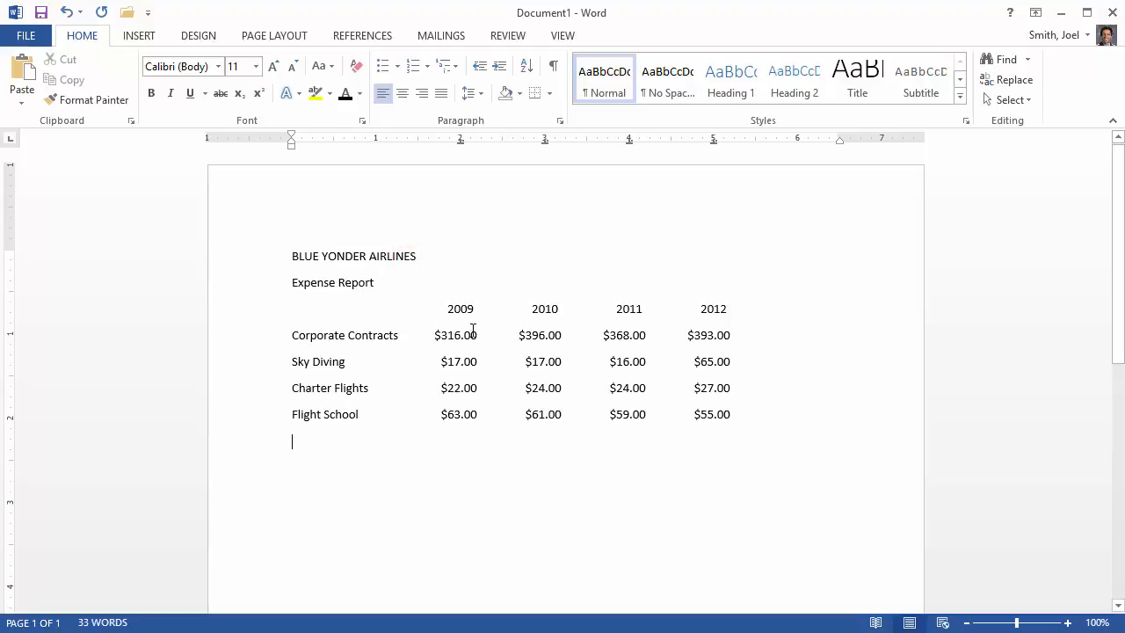
{"action": "left_click", "coordinate": [292, 255]}
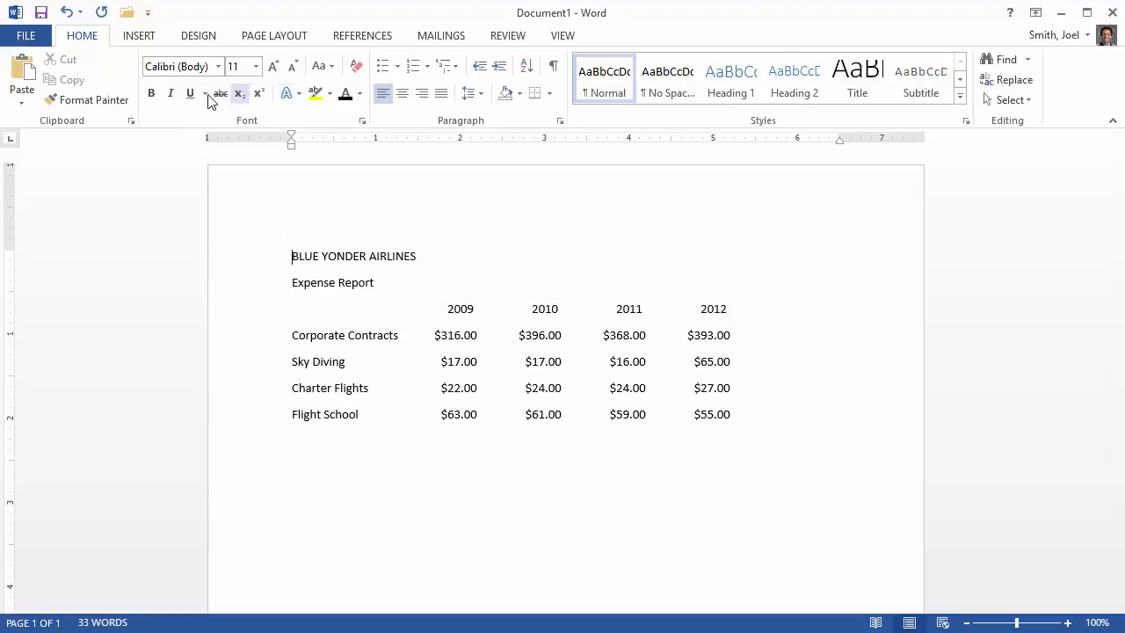
{"action": "left_click", "coordinate": [403, 94]}
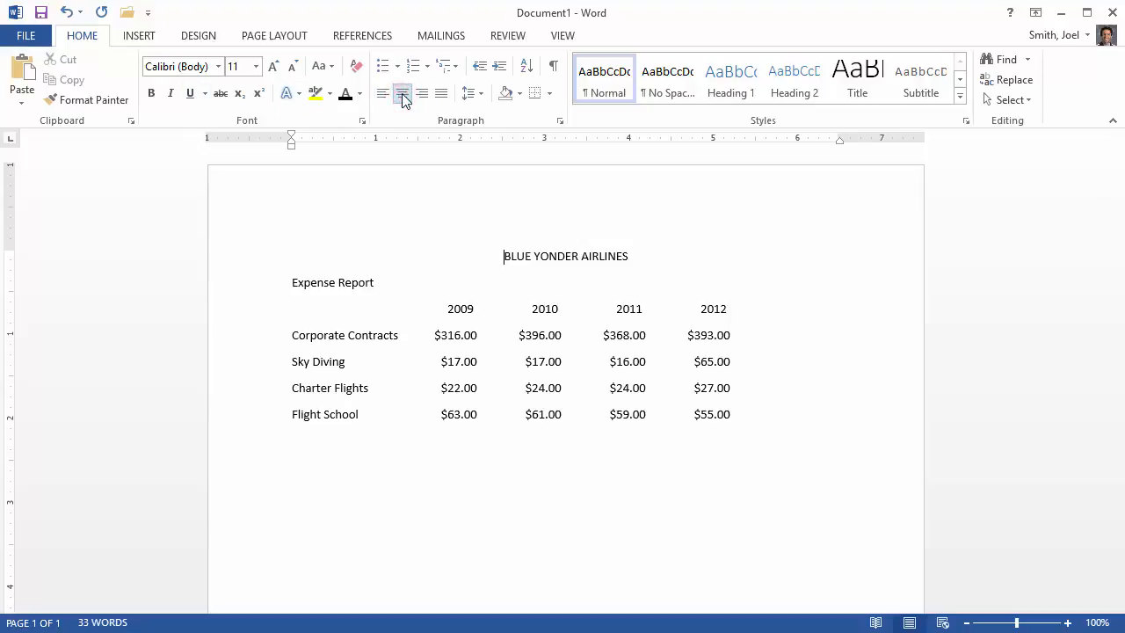
{"action": "left_click", "coordinate": [254, 67]}
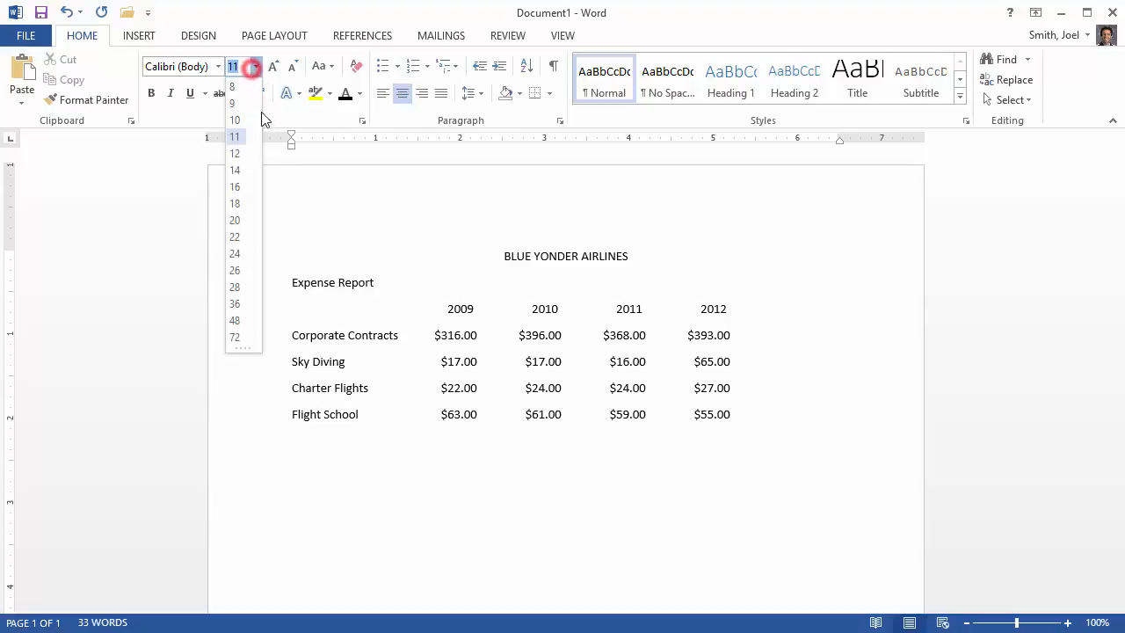
{"action": "left_click", "coordinate": [239, 269]}
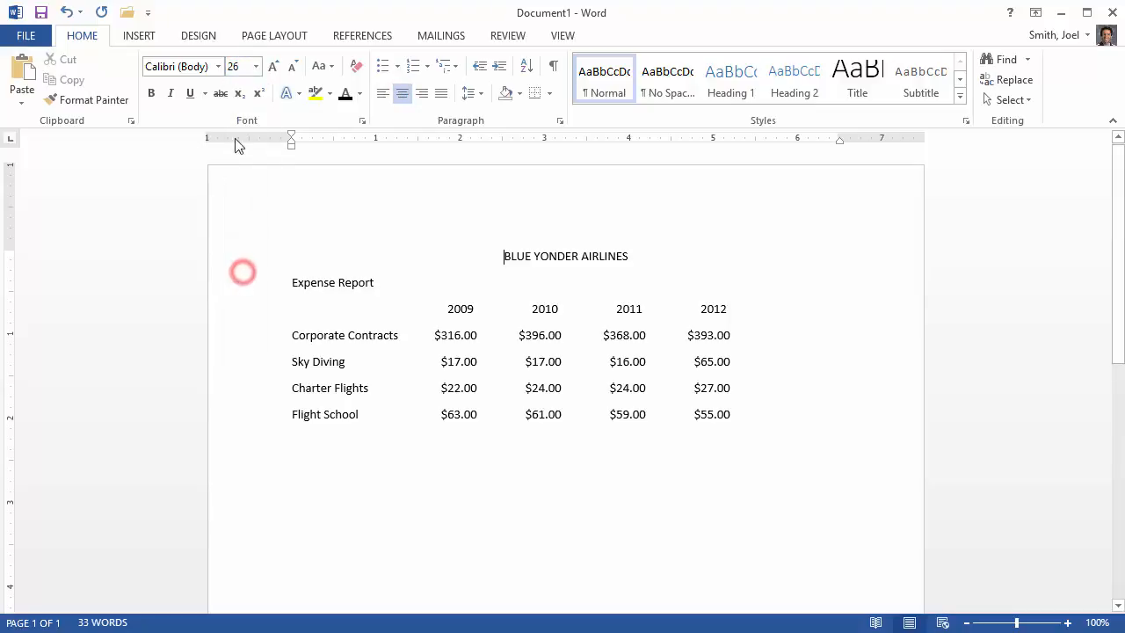
{"action": "left_click", "coordinate": [153, 94]}
- Format the title BLUE YONDER AIRLINES as 26 pt bold text in the darkest blue-gray theme shade
{"action": "left_click_drag", "start_coordinate": [503, 256], "coordinate": [611, 252]}
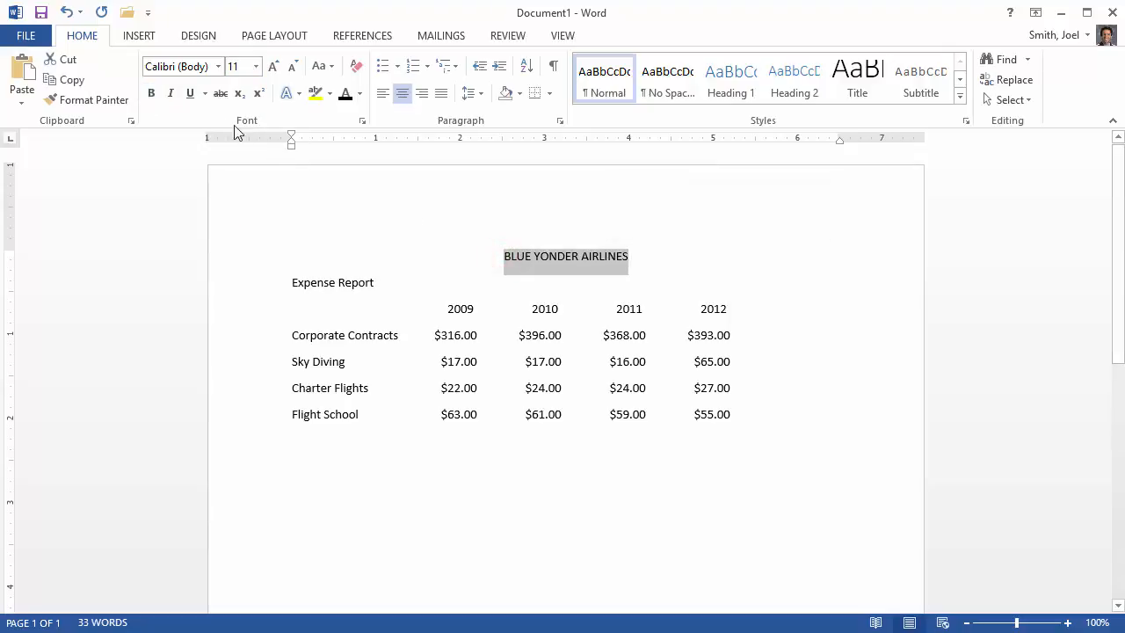
{"action": "left_click", "coordinate": [255, 66]}
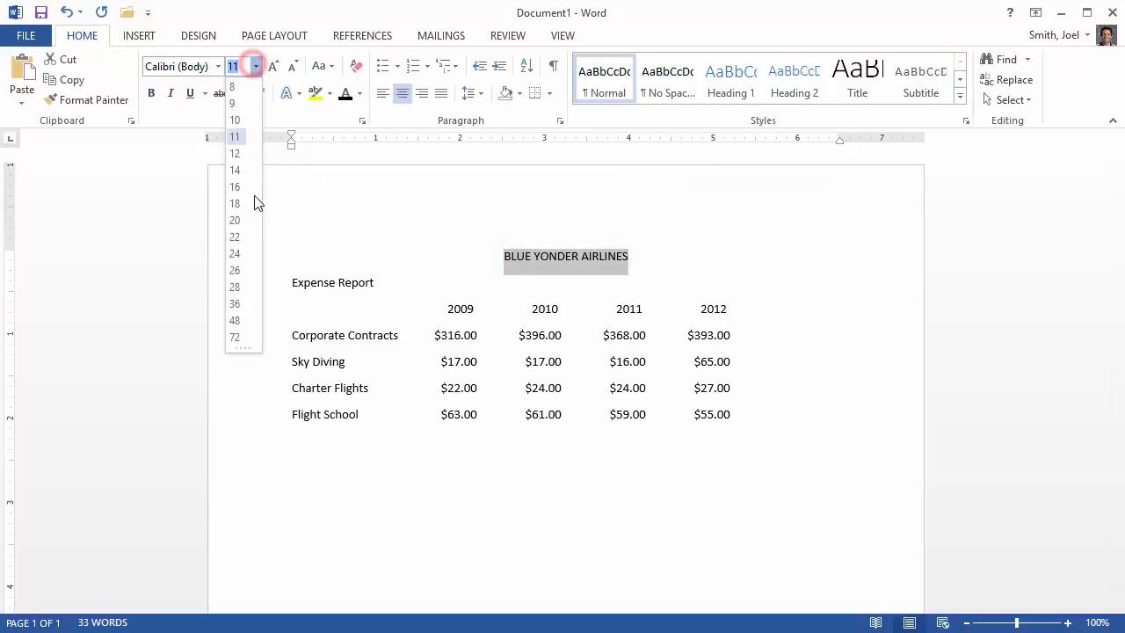
{"action": "left_click", "coordinate": [237, 270]}
{"action": "left_click", "coordinate": [151, 93]}
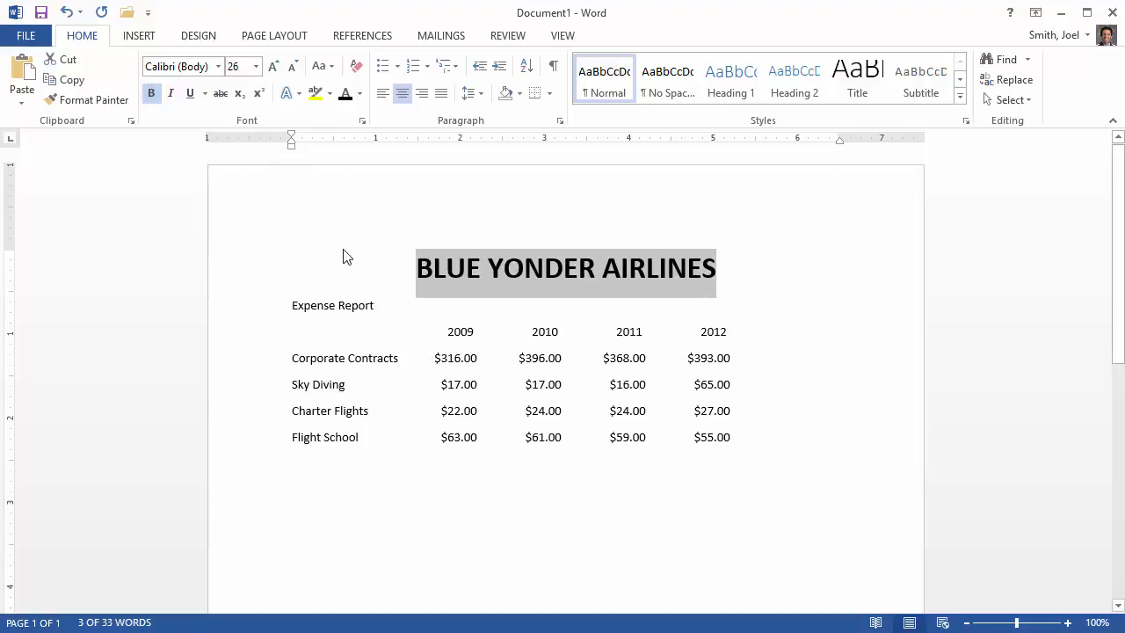
{"action": "left_click", "coordinate": [360, 93]}
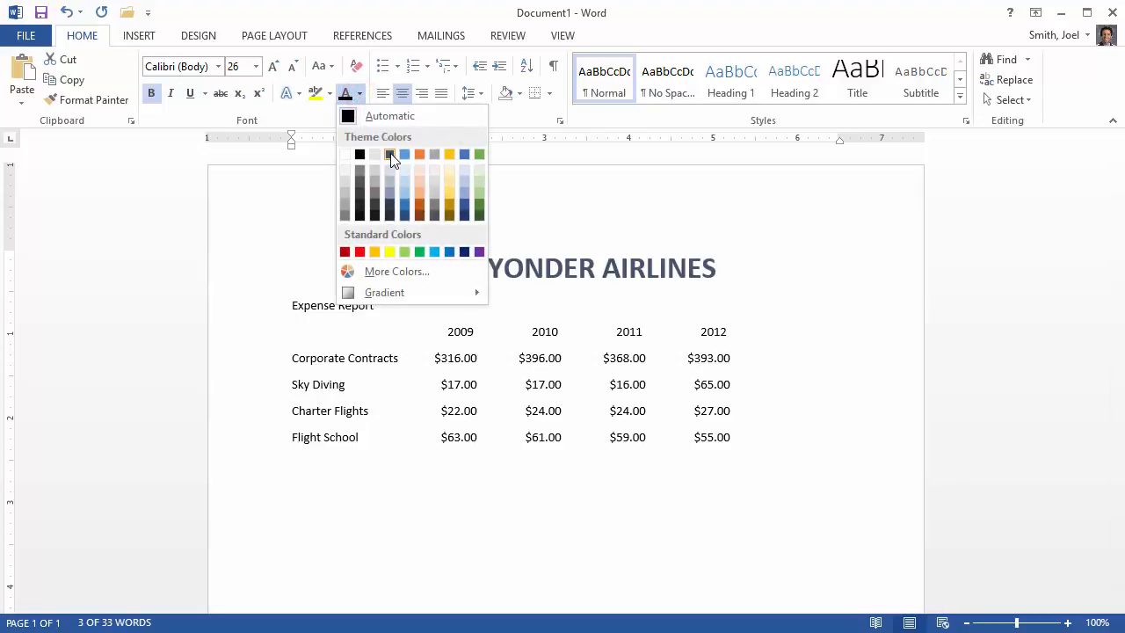
{"action": "left_click", "coordinate": [390, 216]}
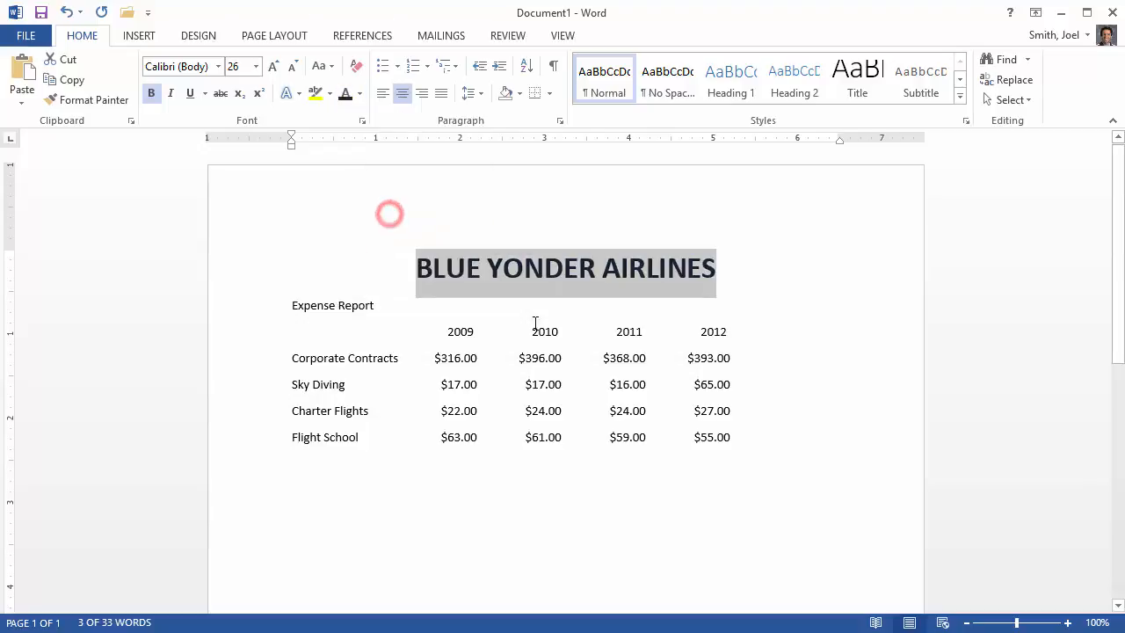
- Center the Expense Report subtitle line
{"action": "left_click", "coordinate": [335, 307]}
{"action": "left_click", "coordinate": [291, 307]}
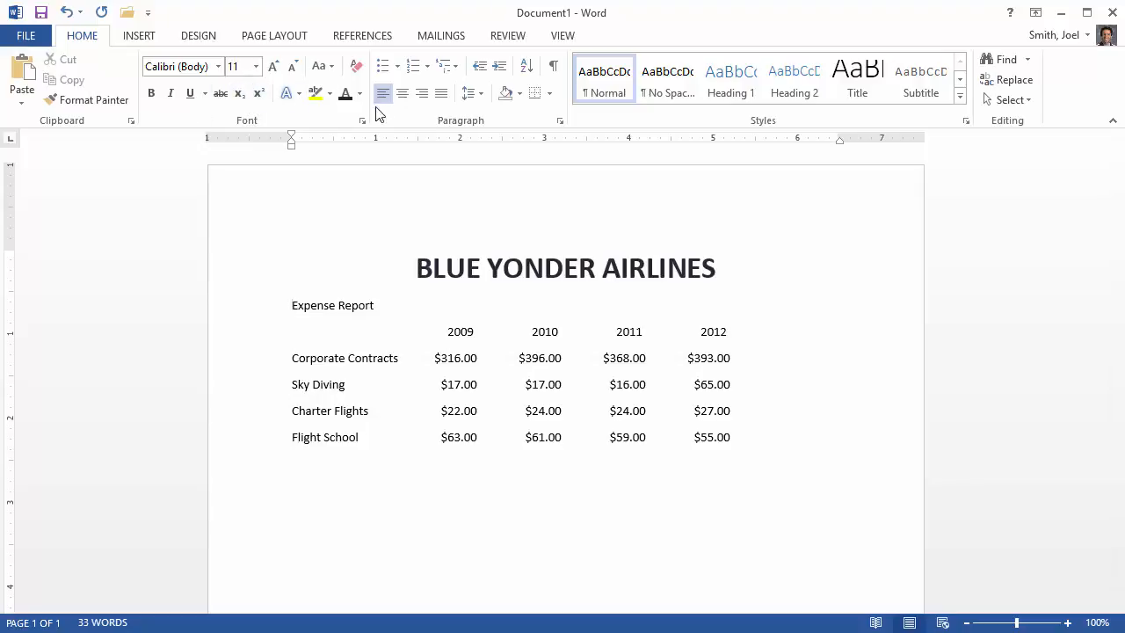
{"action": "left_click", "coordinate": [402, 95]}
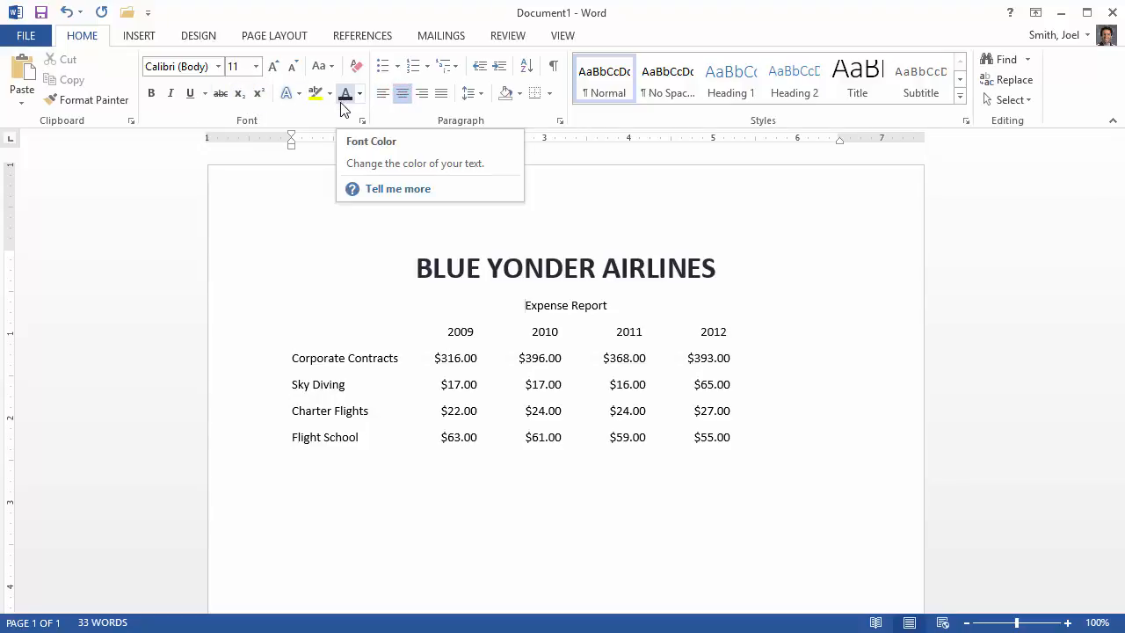
- Format the Expense Report subtitle as 18 pt bold text in the theme color Black, Text 1
{"action": "left_click", "coordinate": [255, 67]}
{"action": "left_click", "coordinate": [598, 307]}
{"action": "left_click_drag", "start_coordinate": [521, 305], "coordinate": [606, 309]}
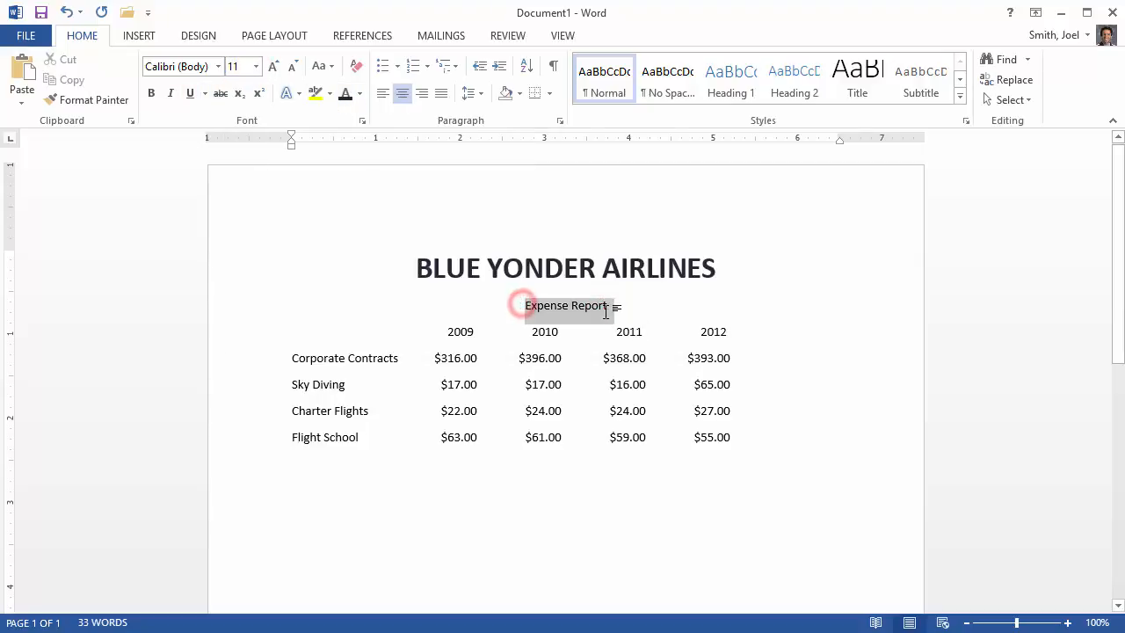
{"action": "left_click", "coordinate": [255, 67]}
{"action": "left_click", "coordinate": [241, 203]}
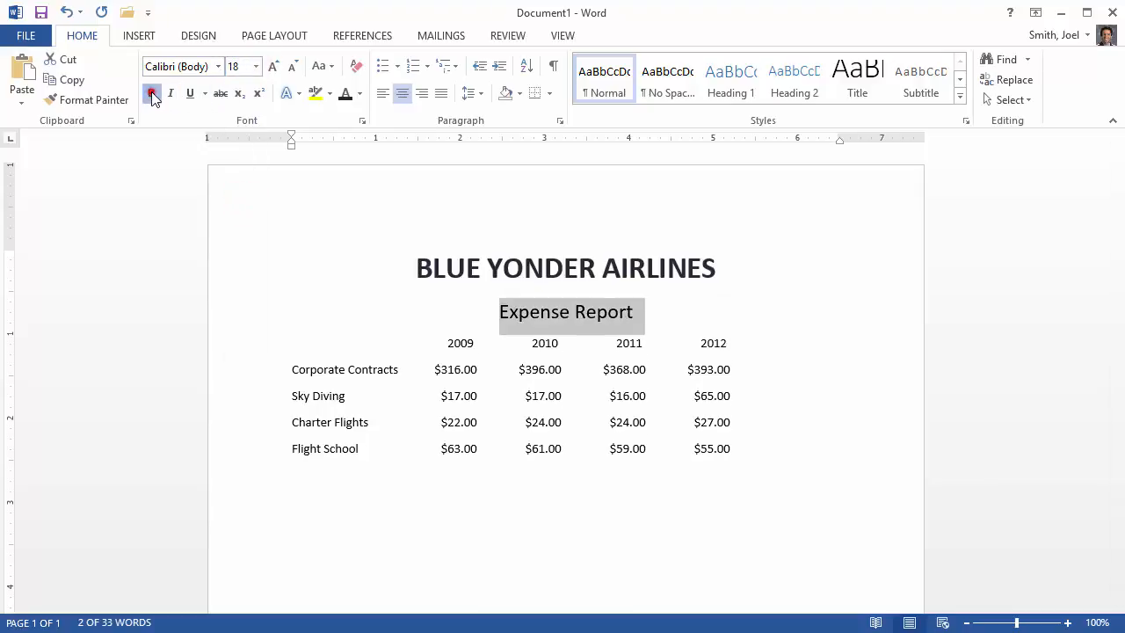
{"action": "left_click", "coordinate": [151, 93]}
{"action": "left_click", "coordinate": [360, 94]}
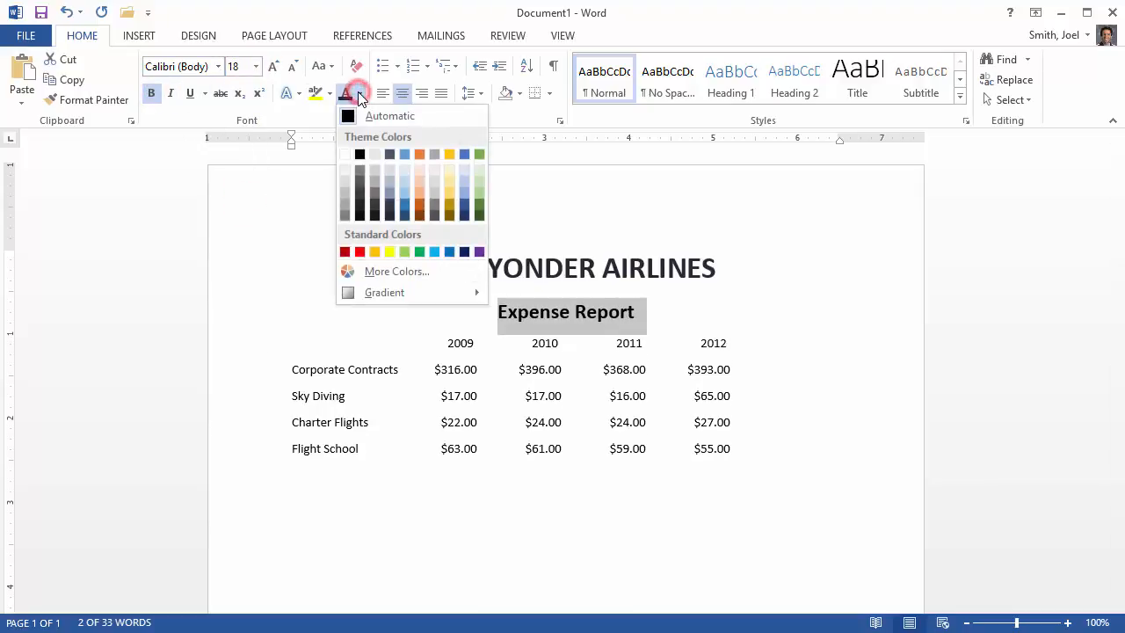
{"action": "left_click", "coordinate": [360, 155]}
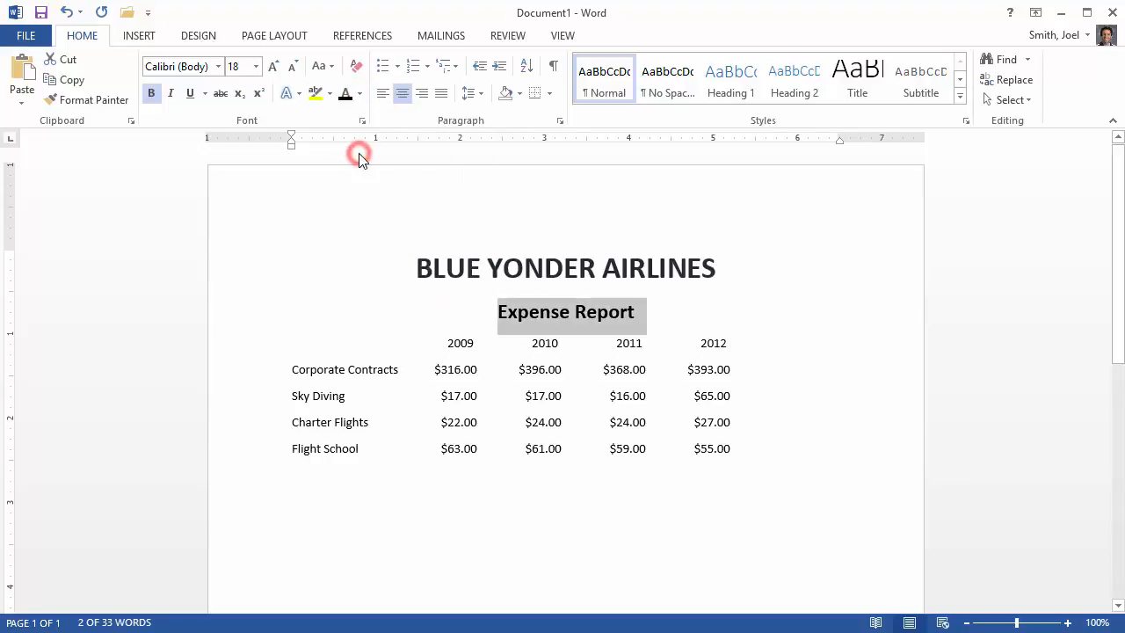
{"action": "left_click", "coordinate": [604, 274]}
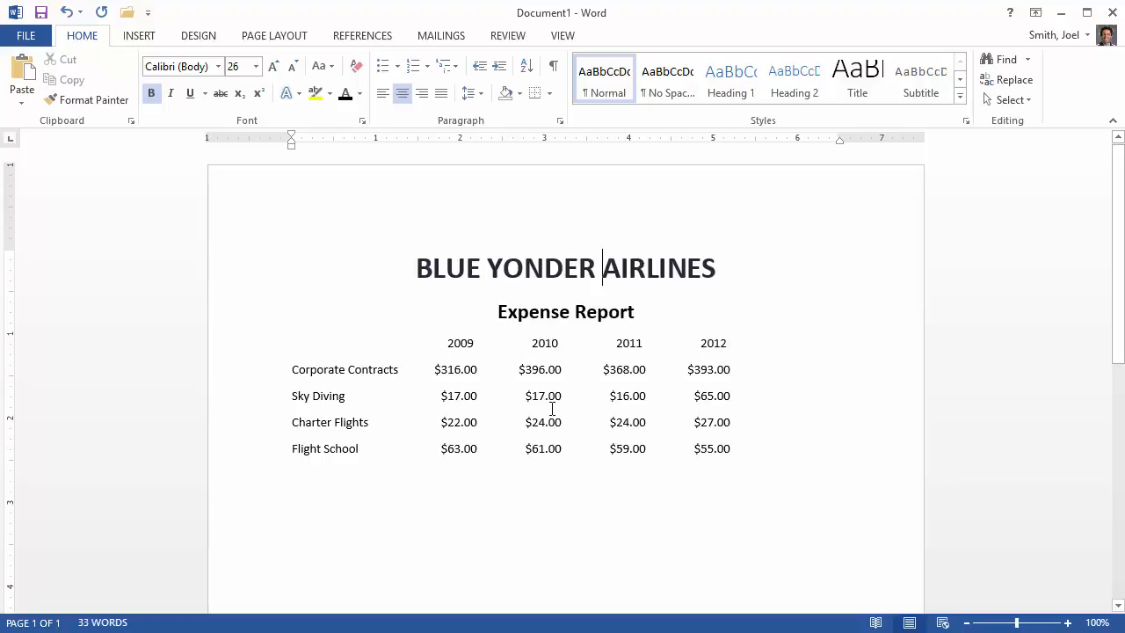
- Make the year headings 2009 to 2012 bold, trying a continuous underline and removing it again
{"action": "left_click_drag", "start_coordinate": [457, 346], "coordinate": [723, 345]}
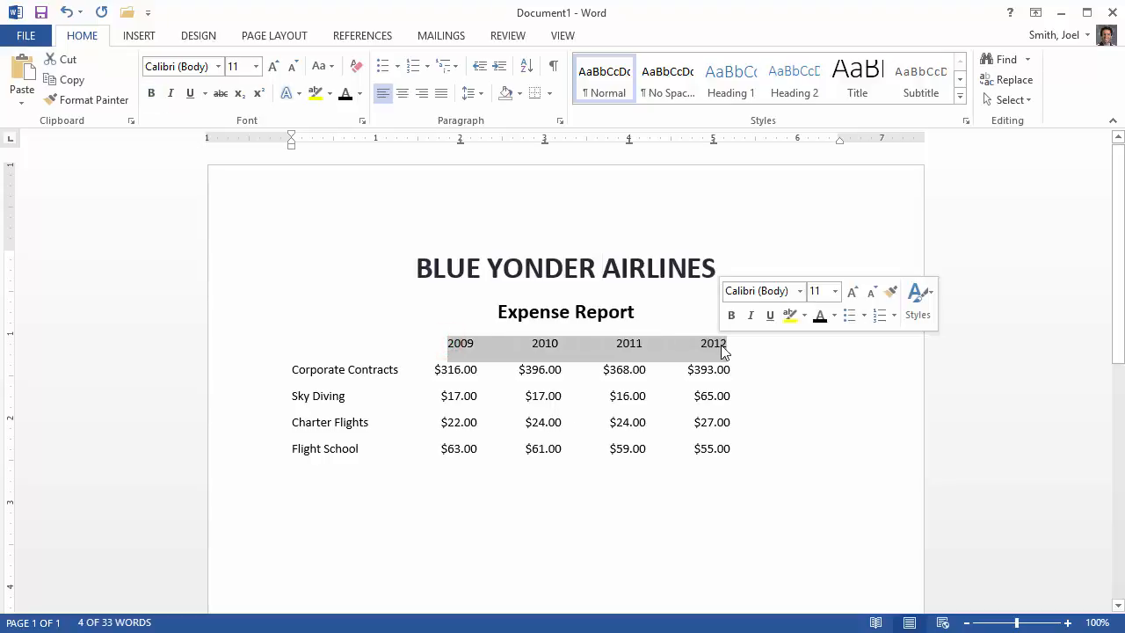
{"action": "left_click", "coordinate": [150, 93]}
{"action": "left_click", "coordinate": [190, 93]}
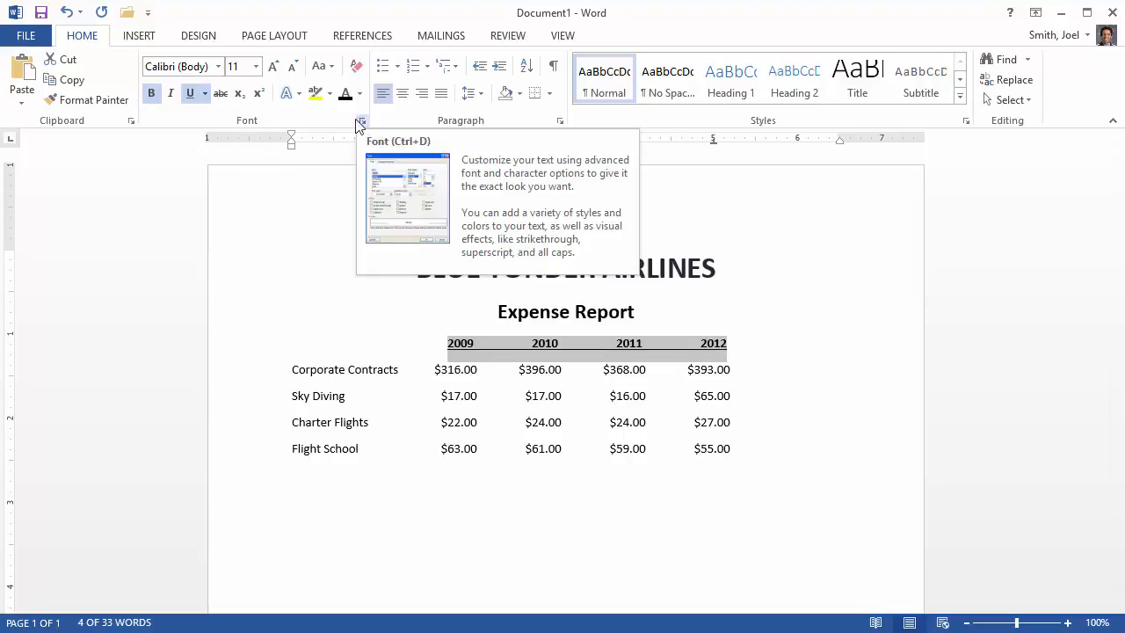
{"action": "left_click", "coordinate": [189, 93]}
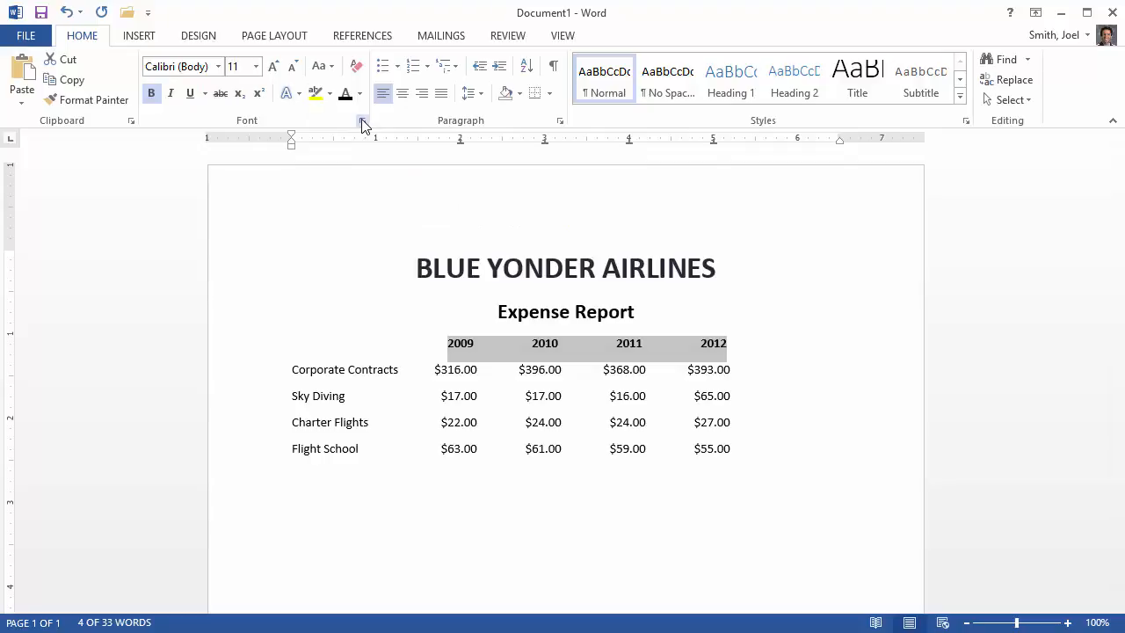
- Apply the Words only underline style to the year headings 2009 to 2012
{"action": "left_click", "coordinate": [362, 121]}
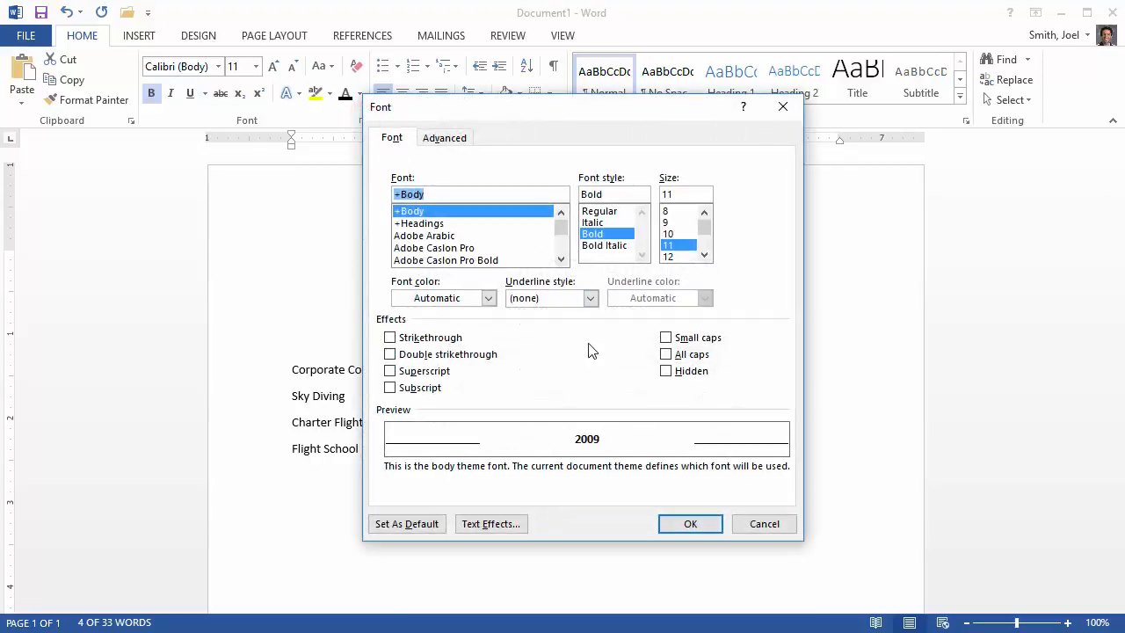
{"action": "left_click", "coordinate": [590, 298]}
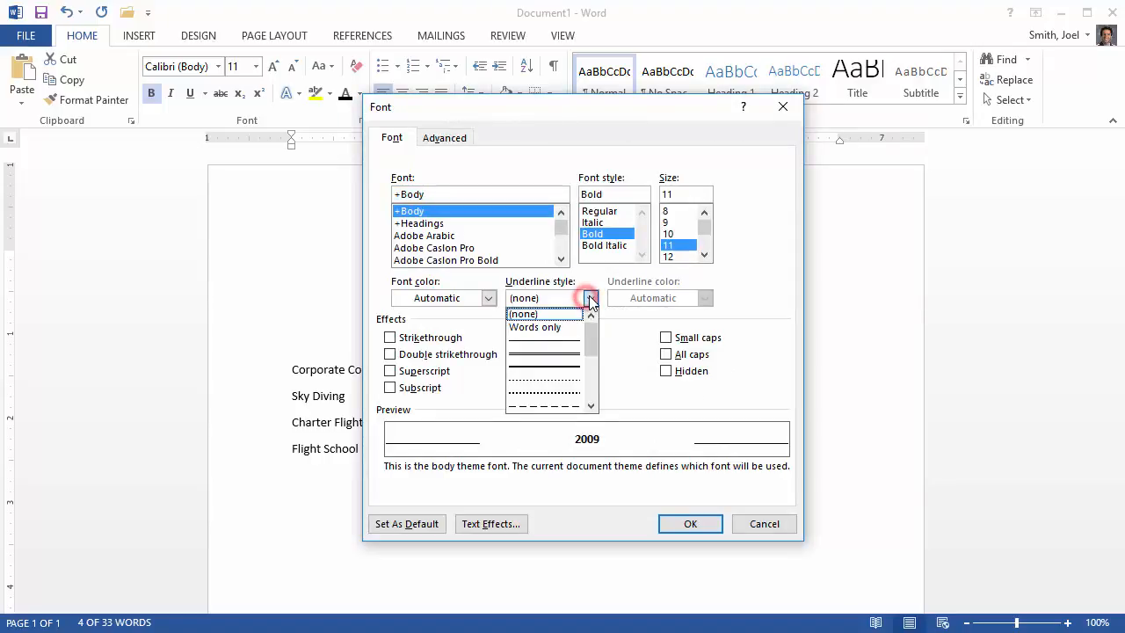
{"action": "left_click", "coordinate": [555, 327]}
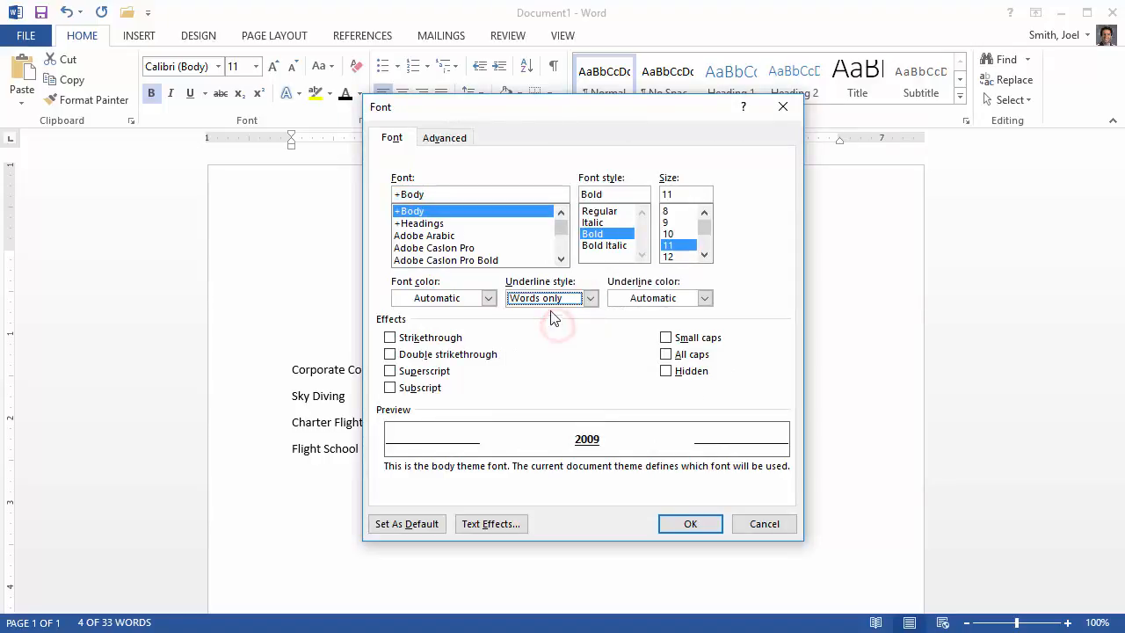
{"action": "left_click", "coordinate": [683, 524]}
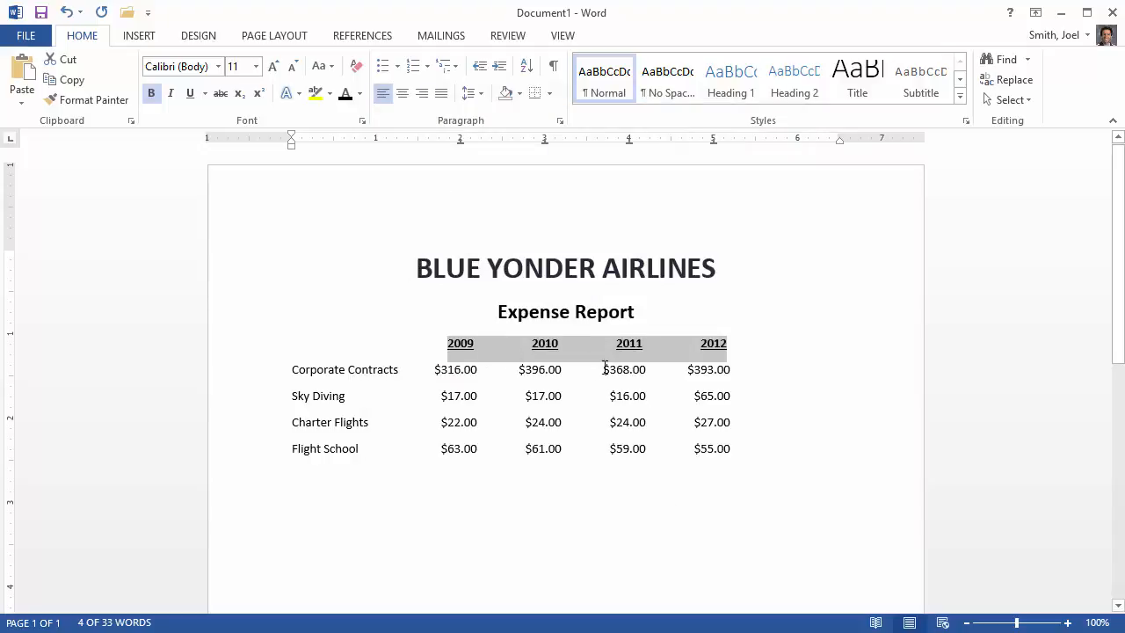
{"action": "left_click", "coordinate": [419, 373]}
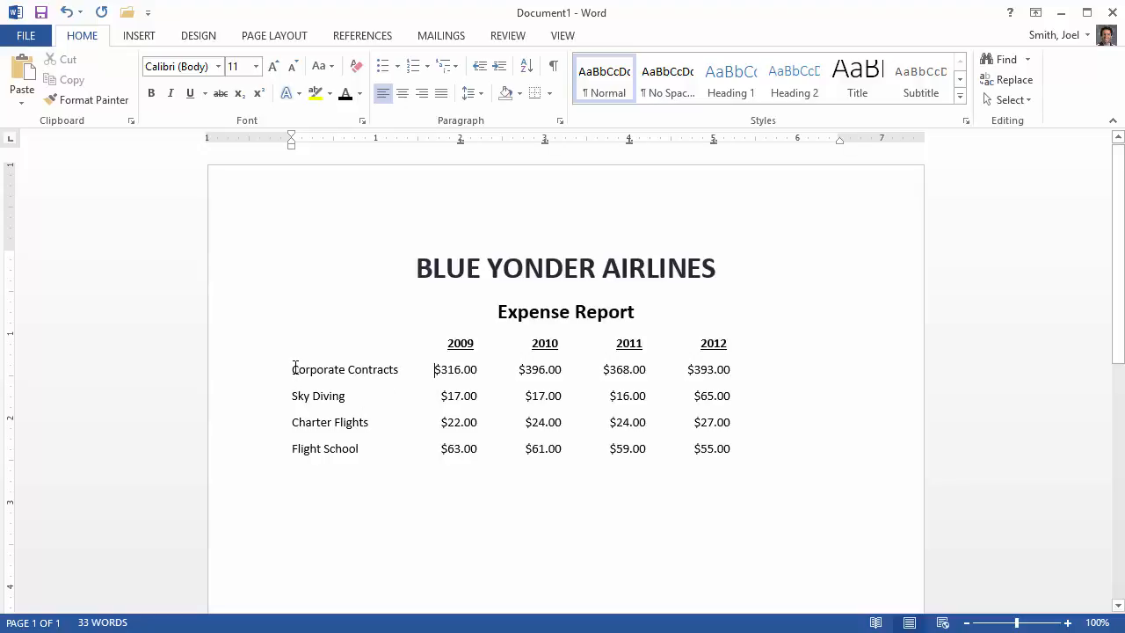
{"action": "left_click_drag", "start_coordinate": [294, 367], "coordinate": [367, 449]}
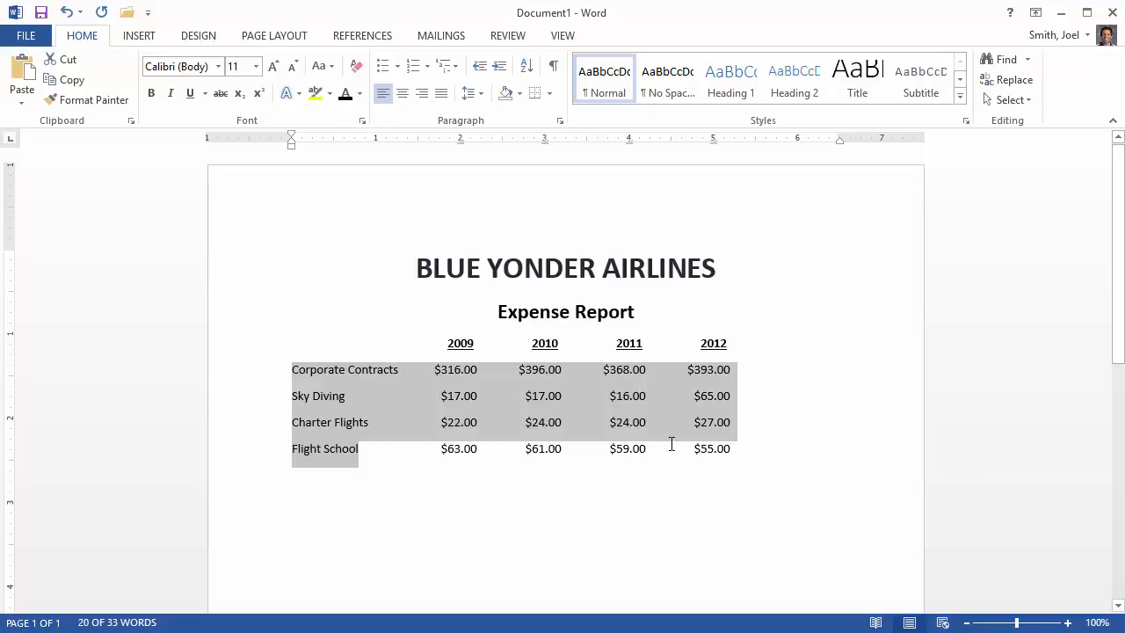
{"action": "left_click", "coordinate": [458, 398]}
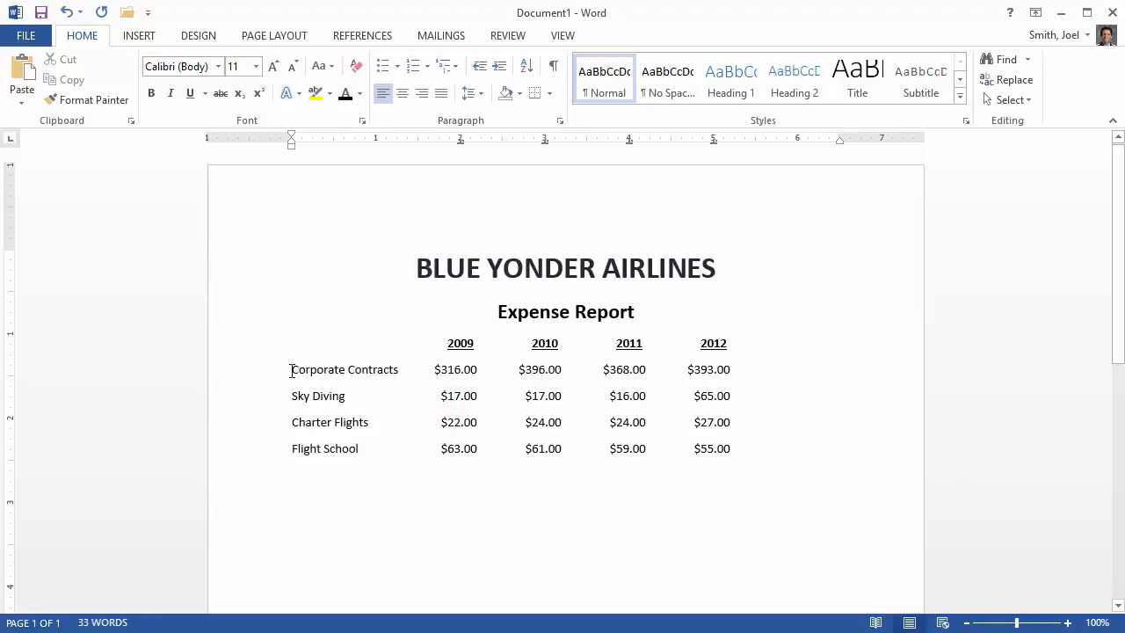
{"action": "left_click_drag", "start_coordinate": [292, 369], "coordinate": [390, 373]}
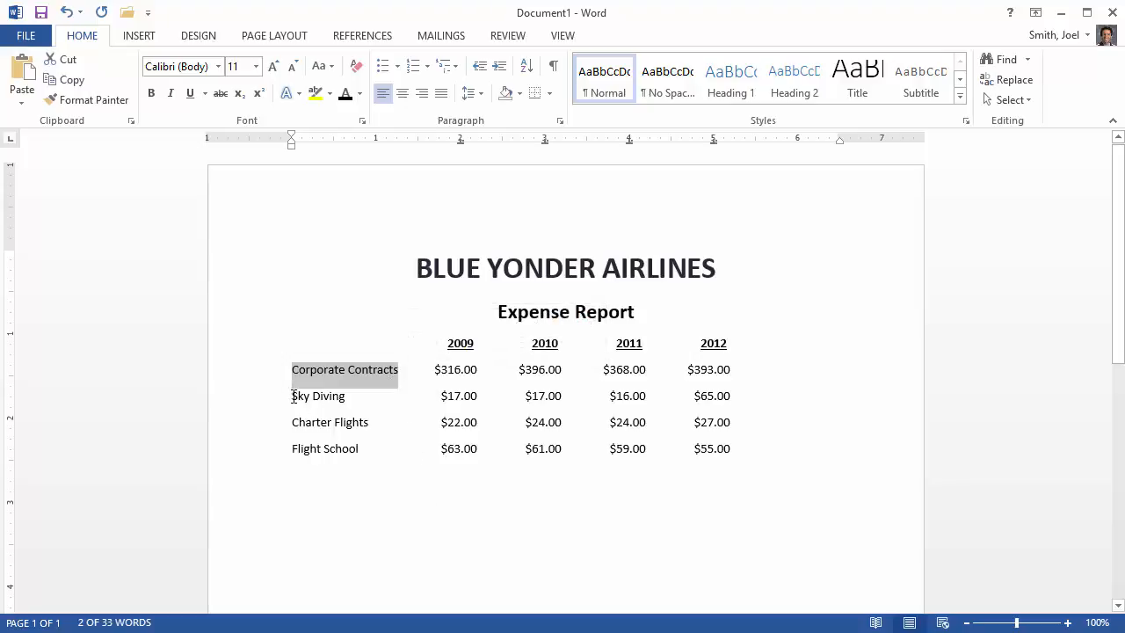
{"action": "left_click_drag", "start_coordinate": [293, 397], "coordinate": [367, 424]}
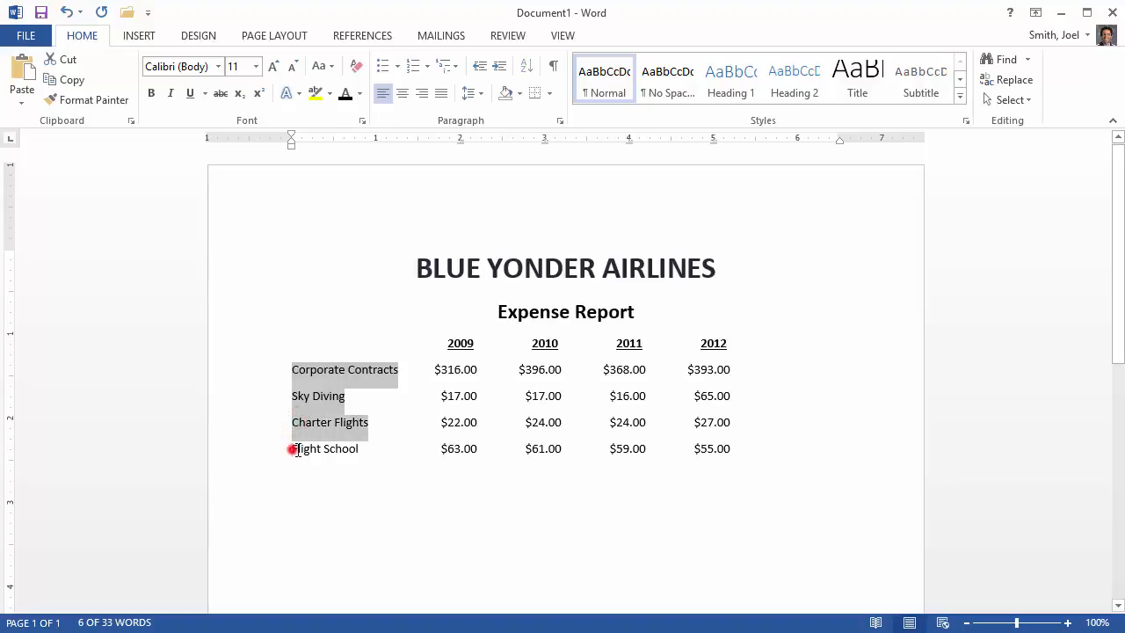
{"action": "left_click_drag", "start_coordinate": [296, 450], "coordinate": [360, 457]}
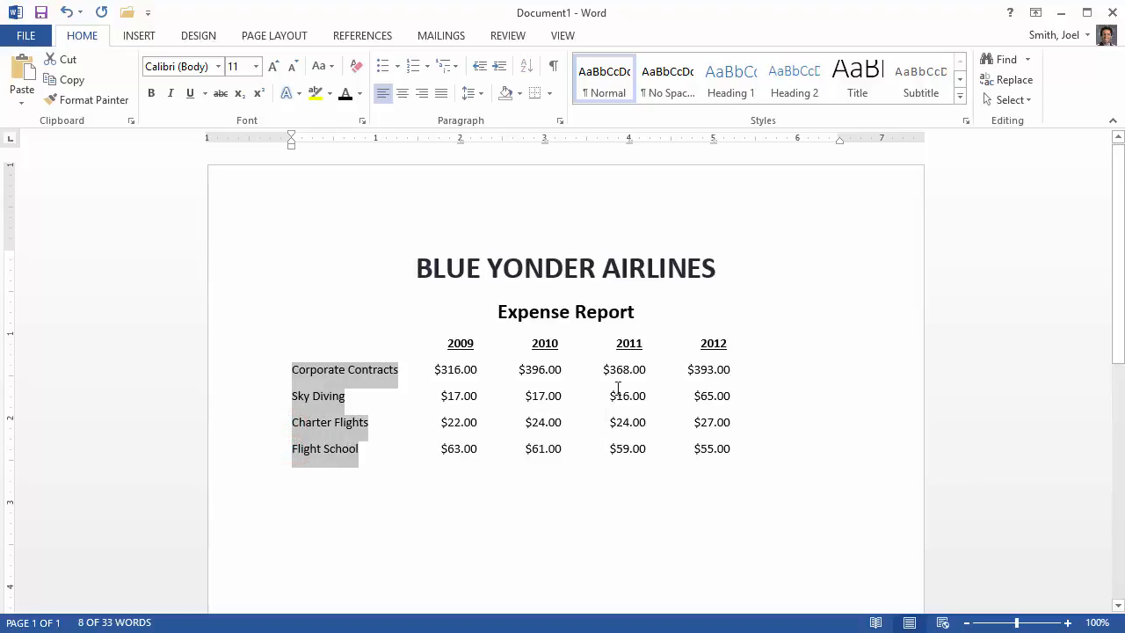
{"action": "left_click_drag", "start_coordinate": [610, 396], "coordinate": [647, 397]}
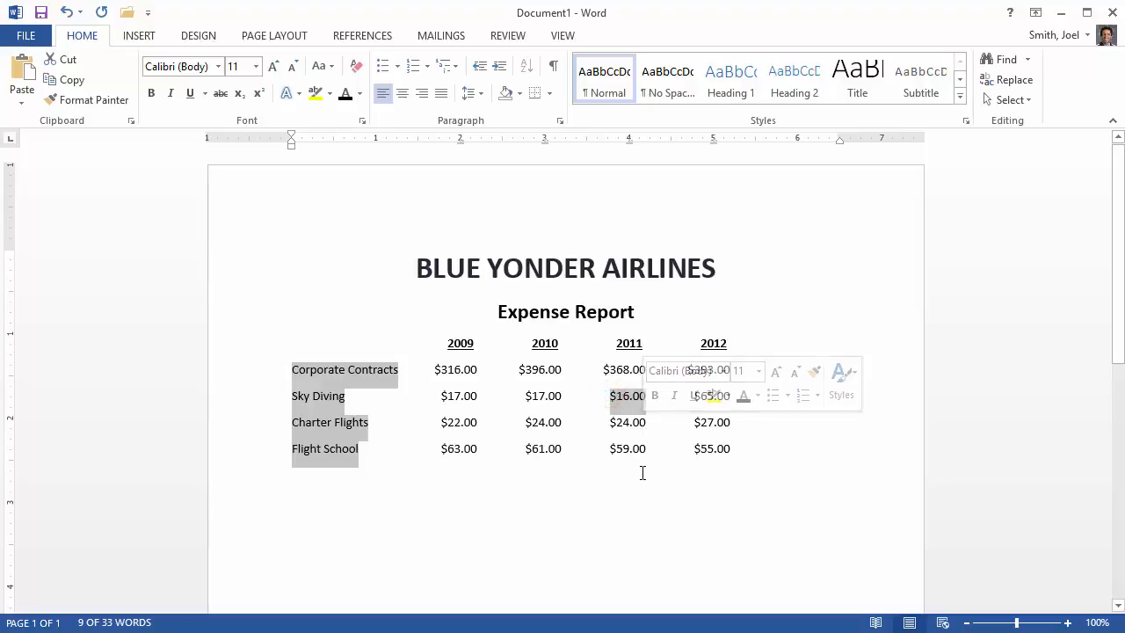
- Undo the Words only underline on the year headings and clear the selection
{"action": "key", "text": "ctrl+z"}
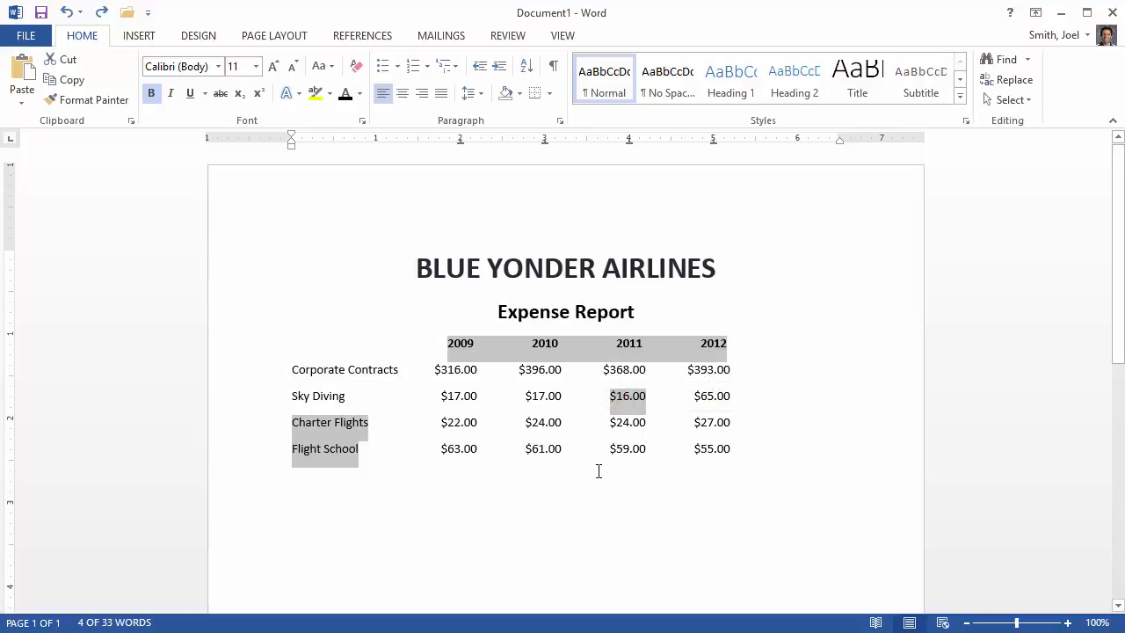
{"action": "left_click", "coordinate": [484, 410]}
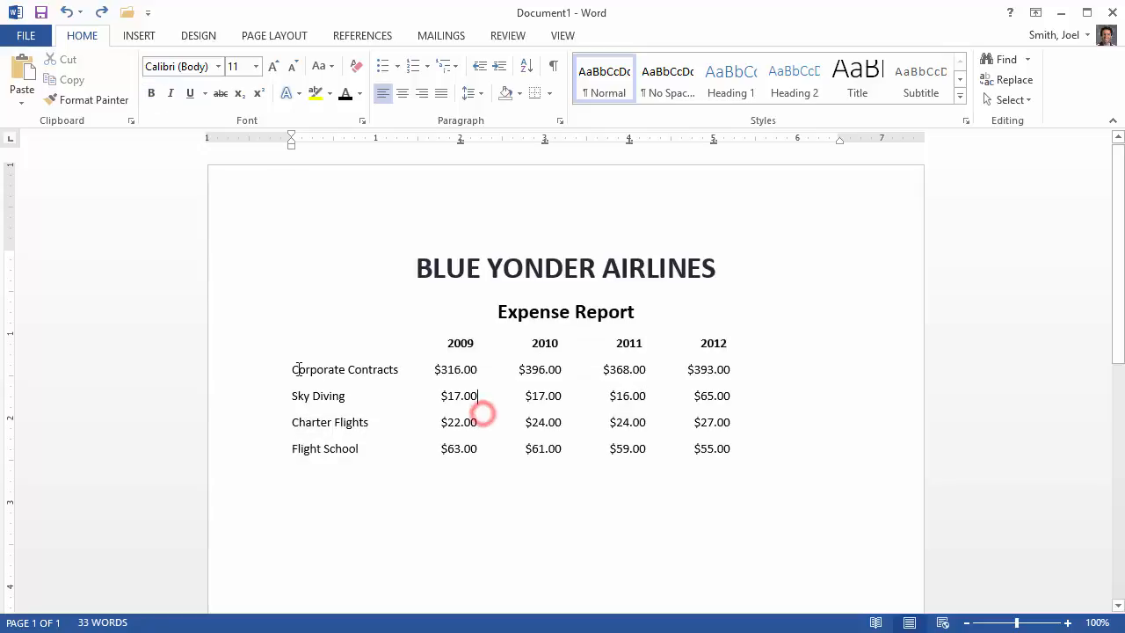
- Make the row labels Corporate Contracts, Sky Diving, Charter Flights and Flight School bold
{"action": "left_click_drag", "start_coordinate": [294, 369], "coordinate": [394, 373]}
{"action": "left_click_drag", "start_coordinate": [296, 396], "coordinate": [368, 423]}
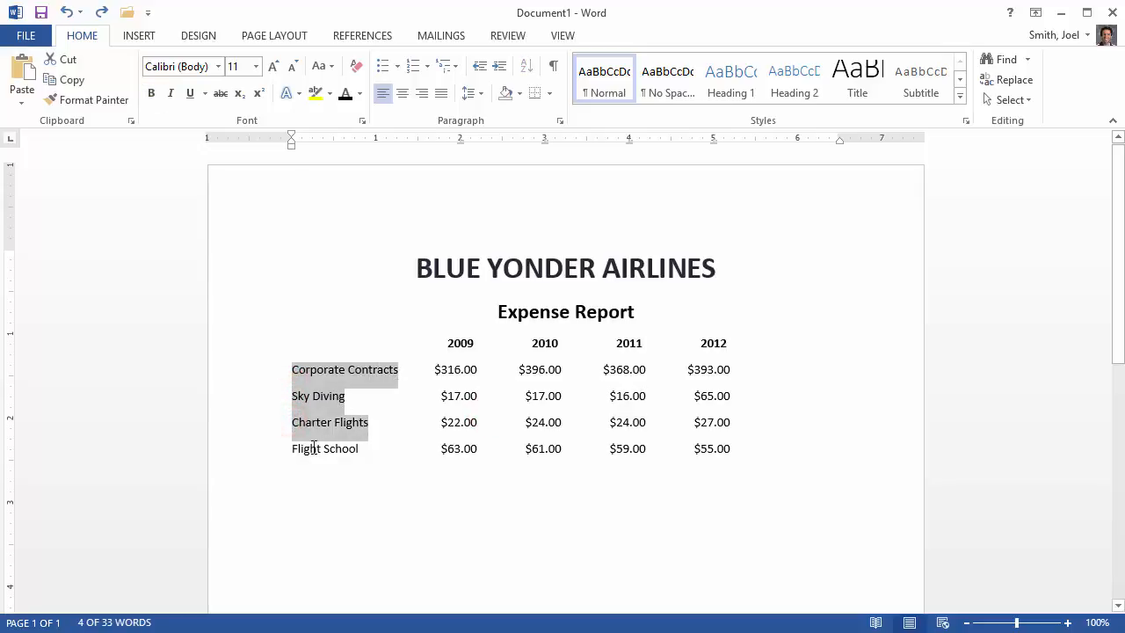
{"action": "left_click_drag", "start_coordinate": [292, 450], "coordinate": [358, 450]}
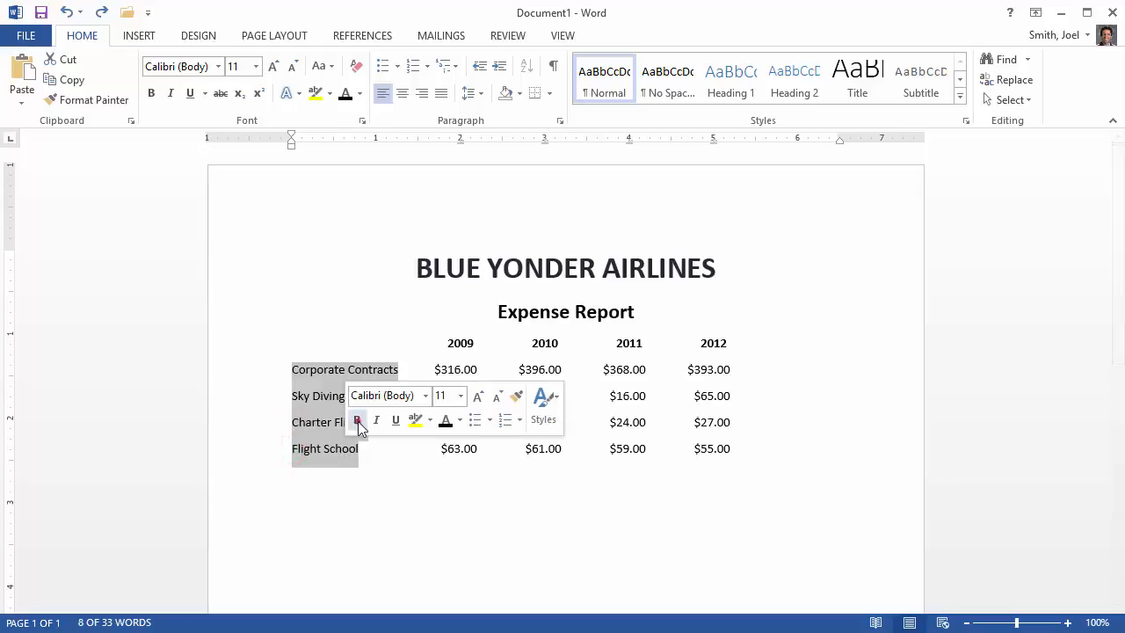
{"action": "left_click", "coordinate": [358, 421]}
{"action": "left_click", "coordinate": [390, 473]}
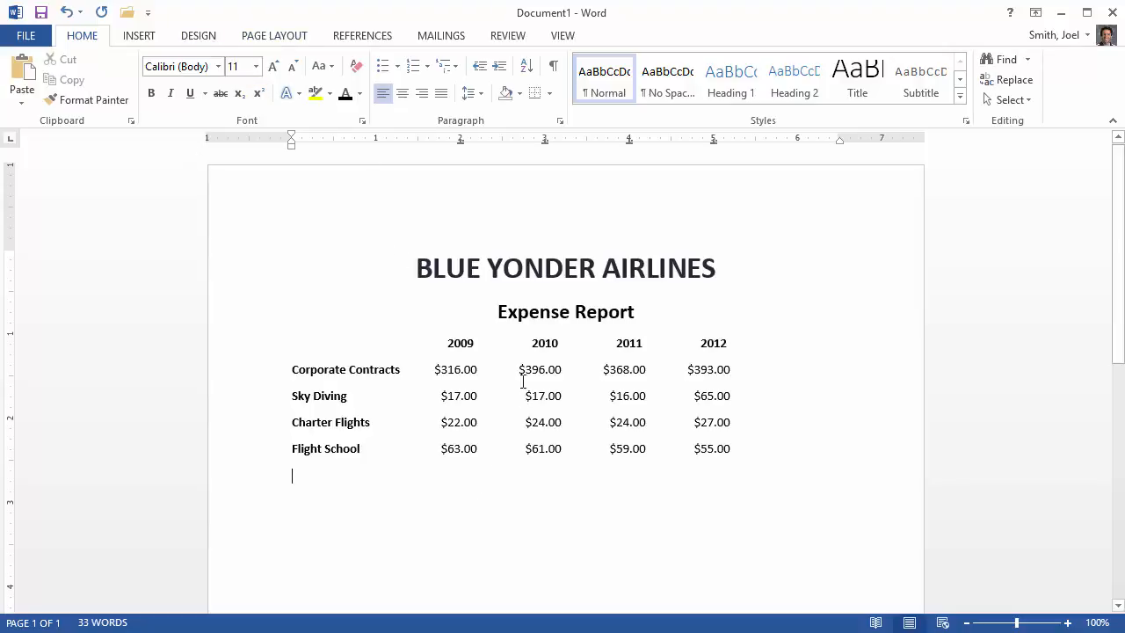
- Set the page's vertical alignment to Center for the whole document and check the report's position on the page
{"action": "left_click", "coordinate": [264, 39]}
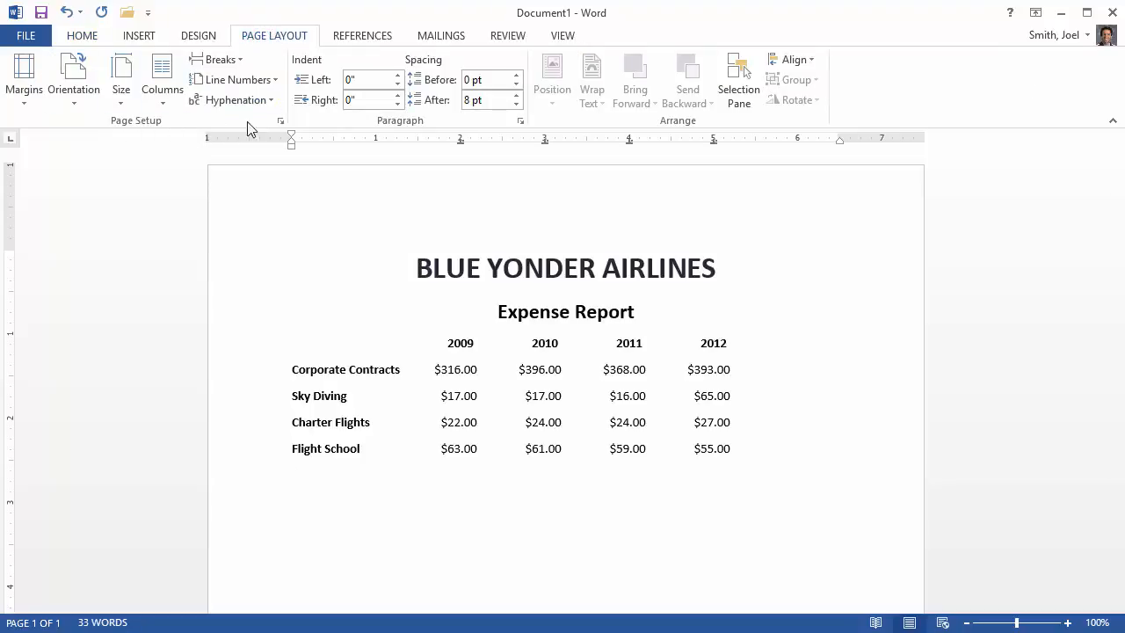
{"action": "left_click", "coordinate": [280, 123]}
{"action": "left_click_drag", "start_coordinate": [1029, 12], "coordinate": [572, 79]}
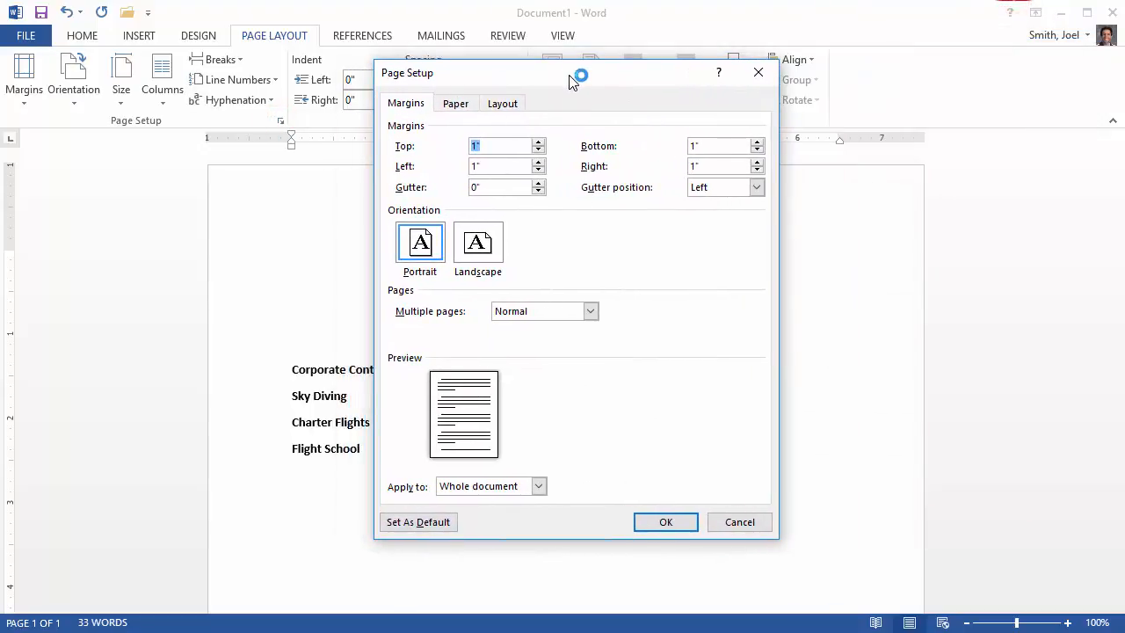
{"action": "left_click", "coordinate": [504, 106]}
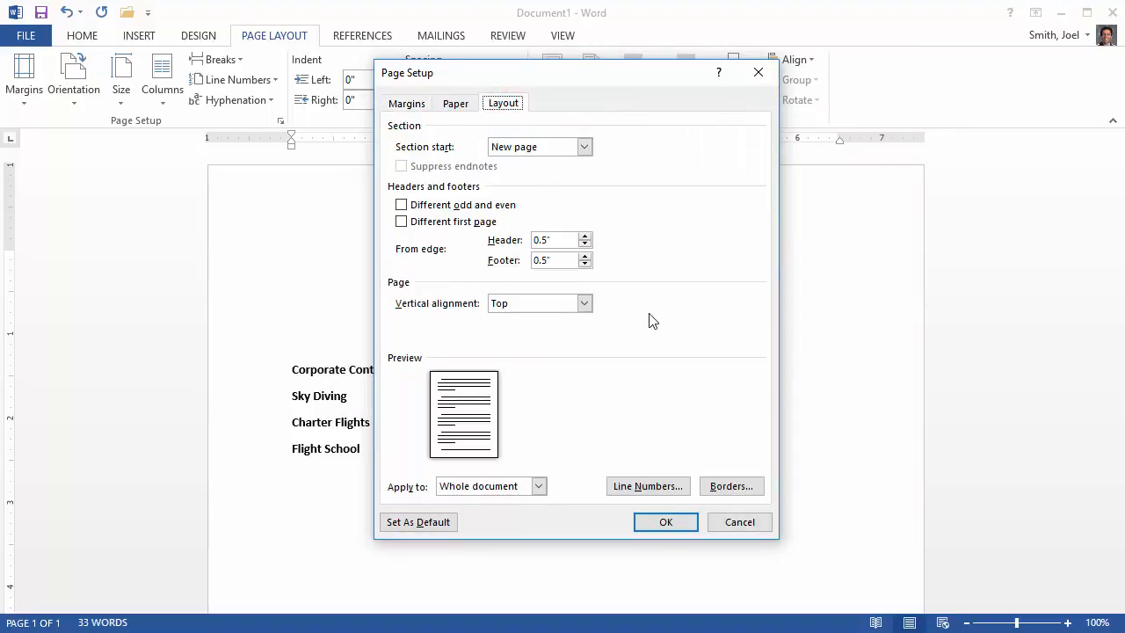
{"action": "left_click", "coordinate": [584, 303]}
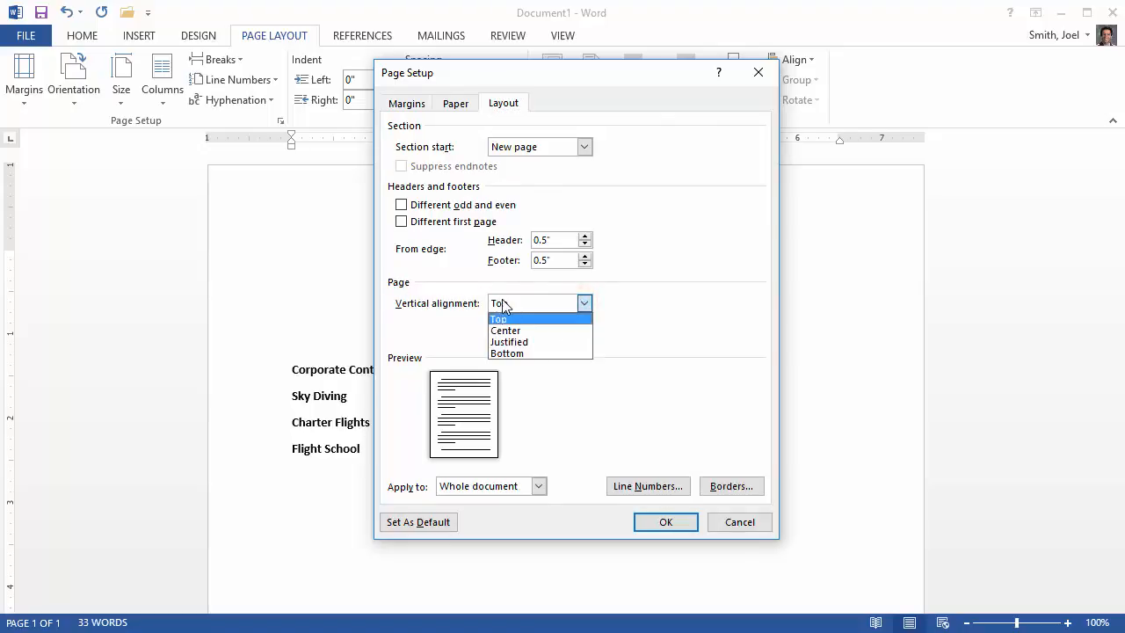
{"action": "left_click", "coordinate": [543, 332]}
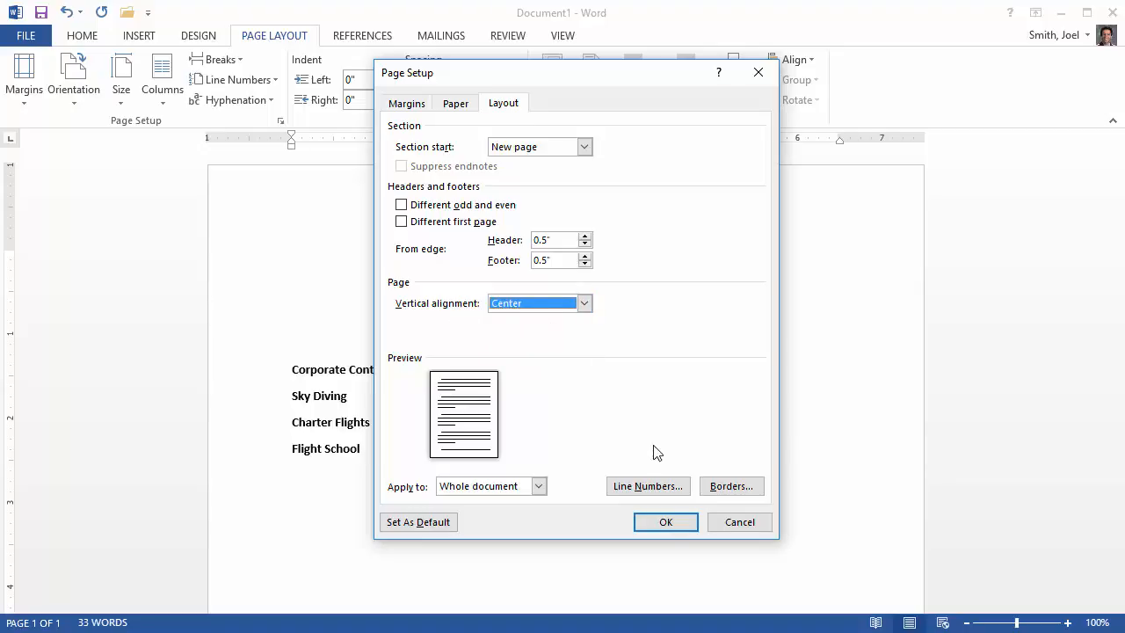
{"action": "left_click", "coordinate": [670, 523]}
{"action": "scroll", "coordinate": [773, 359], "scroll_direction": "down", "scroll_amount": 3}
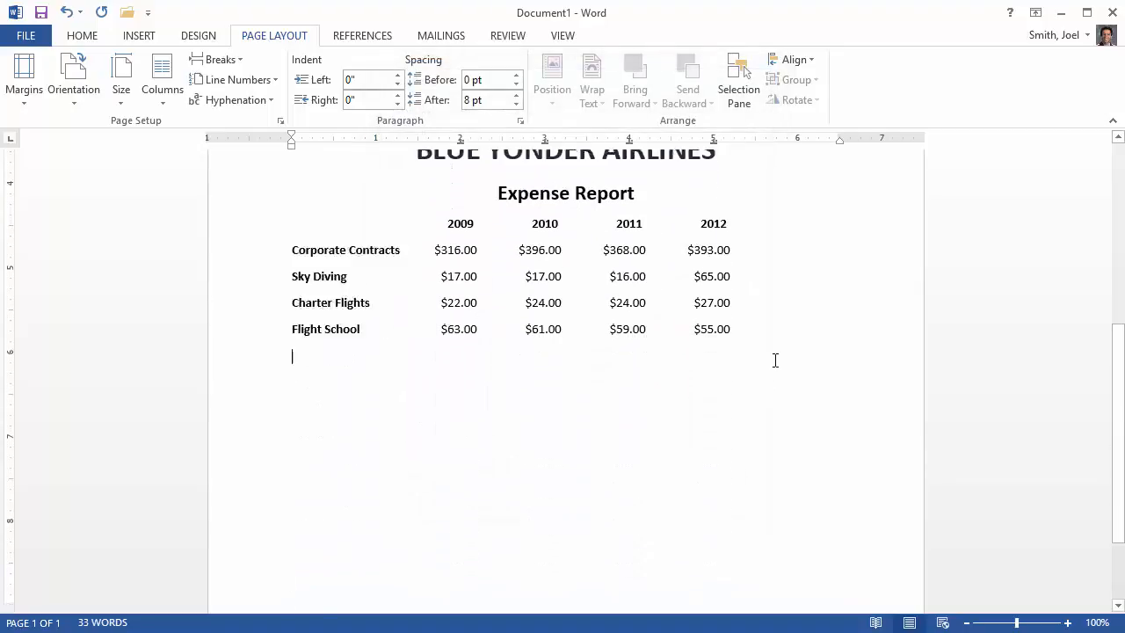
{"action": "scroll", "coordinate": [776, 359], "scroll_direction": "up", "scroll_amount": 7}
{"action": "scroll", "coordinate": [776, 360], "scroll_direction": "down", "scroll_amount": 6}
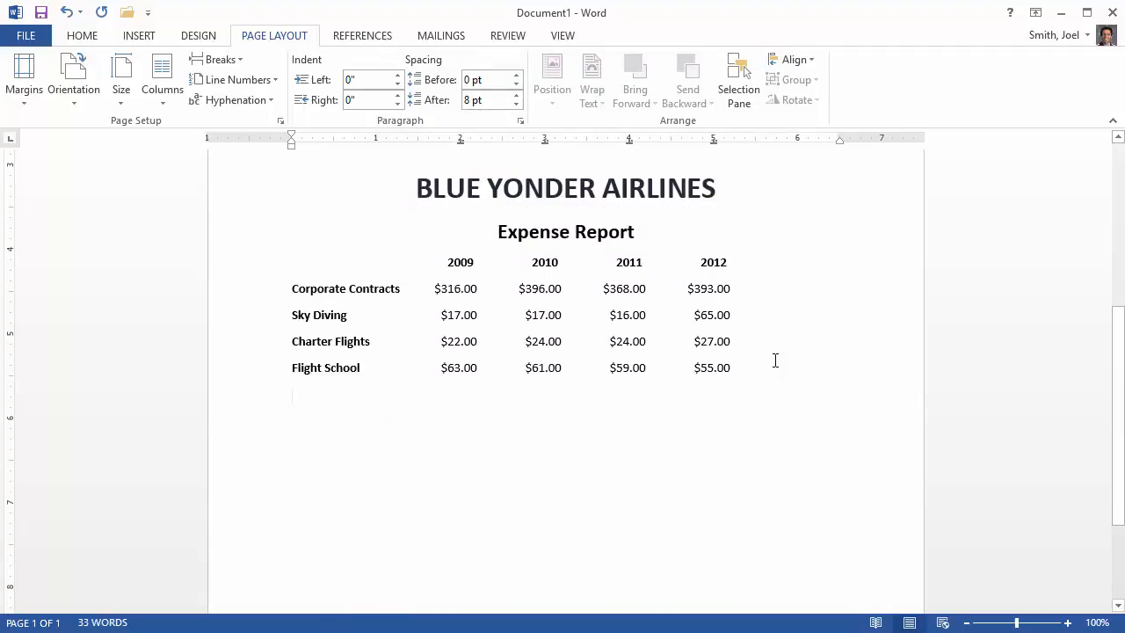
{"action": "scroll", "coordinate": [773, 359], "scroll_direction": "up", "scroll_amount": 3}
{"action": "scroll", "coordinate": [788, 370], "scroll_direction": "down", "scroll_amount": 1}
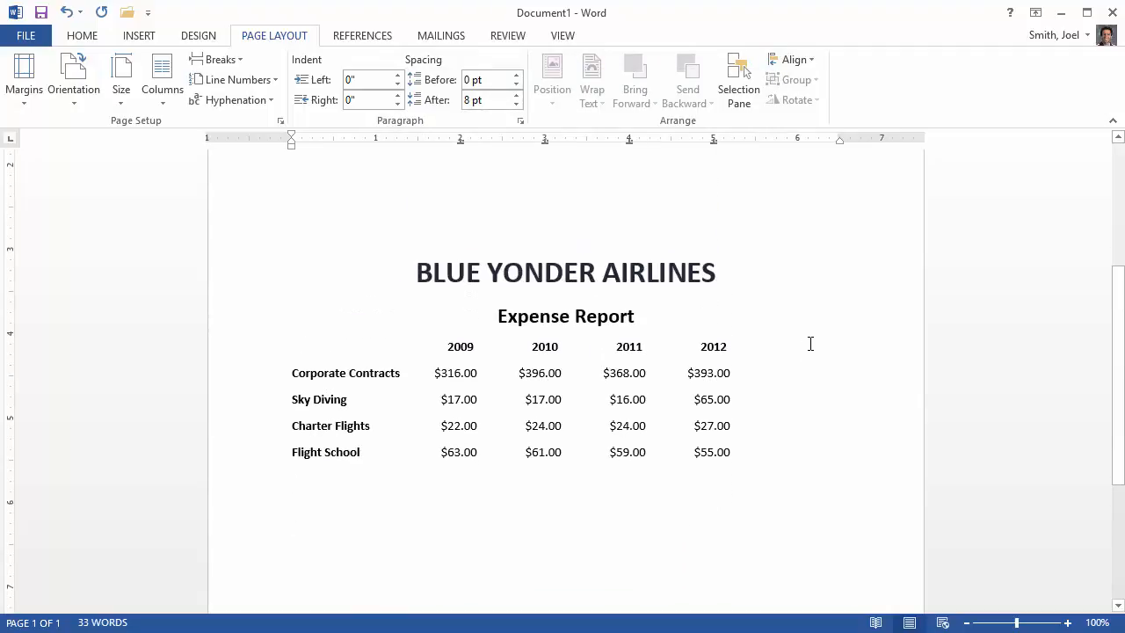